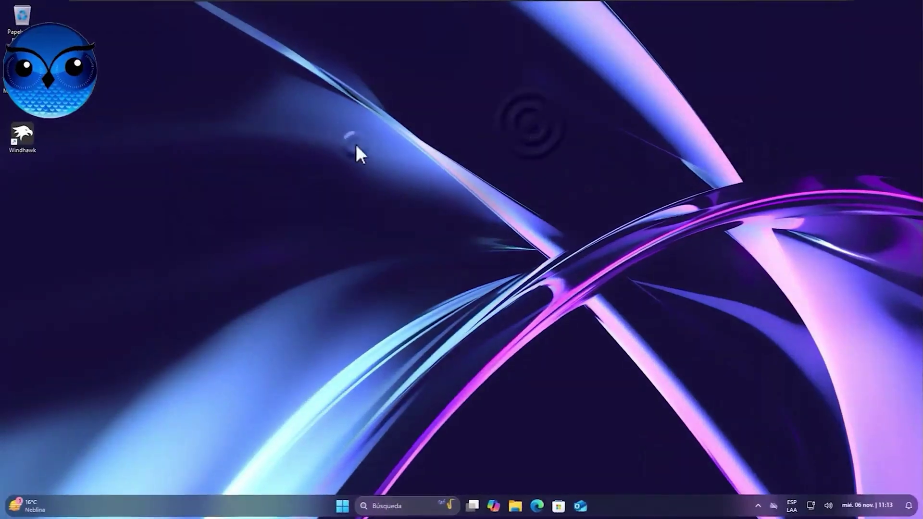
Step: Examine the customized notification center, quick settings, File Explorer taskbar menu and Start menu on the Windows 11 desktop
click(904, 508)
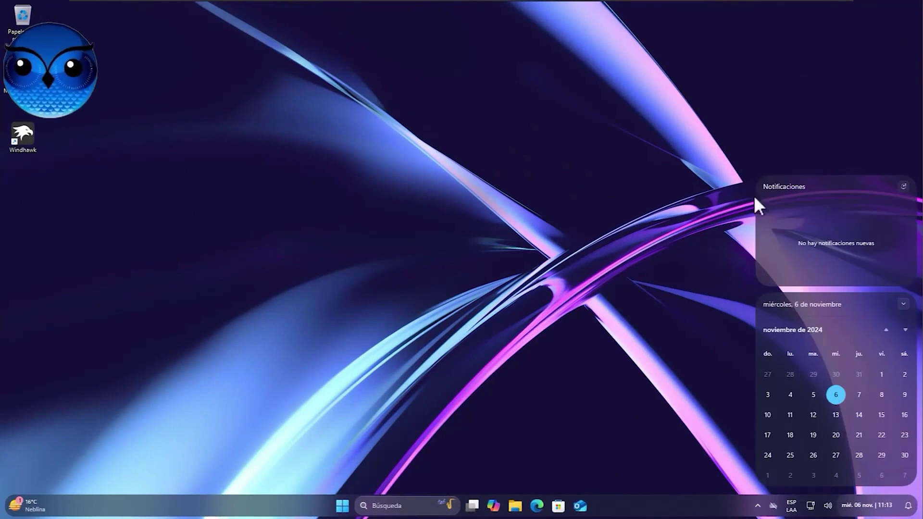
click(819, 506)
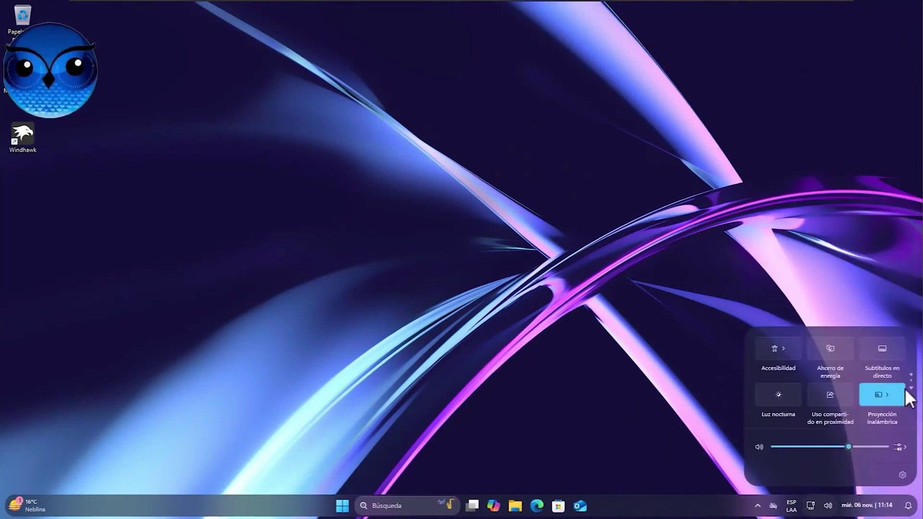
key(super+e)
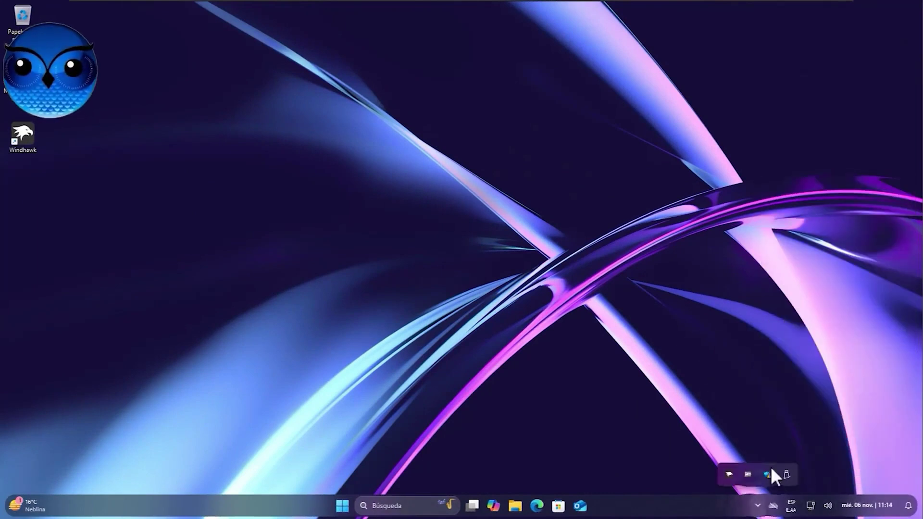
click(521, 510)
right_click(521, 510)
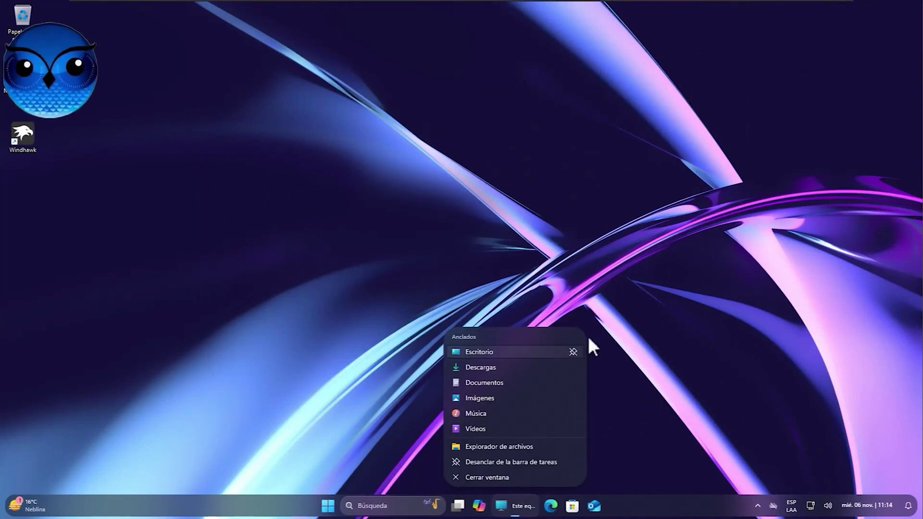
key(super)
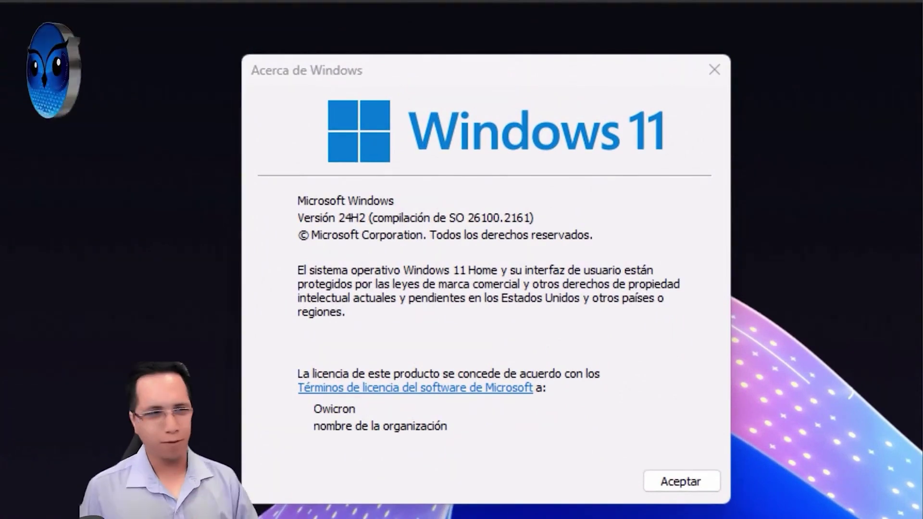
Step: Close the About Windows dialog and open Microsoft Edge in a smaller, non-maximized window over the desktop
click(525, 461)
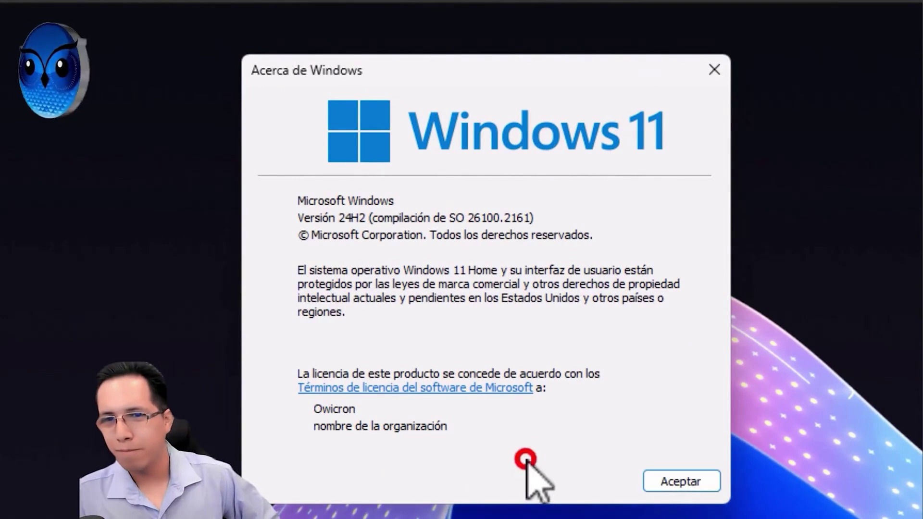
click(680, 481)
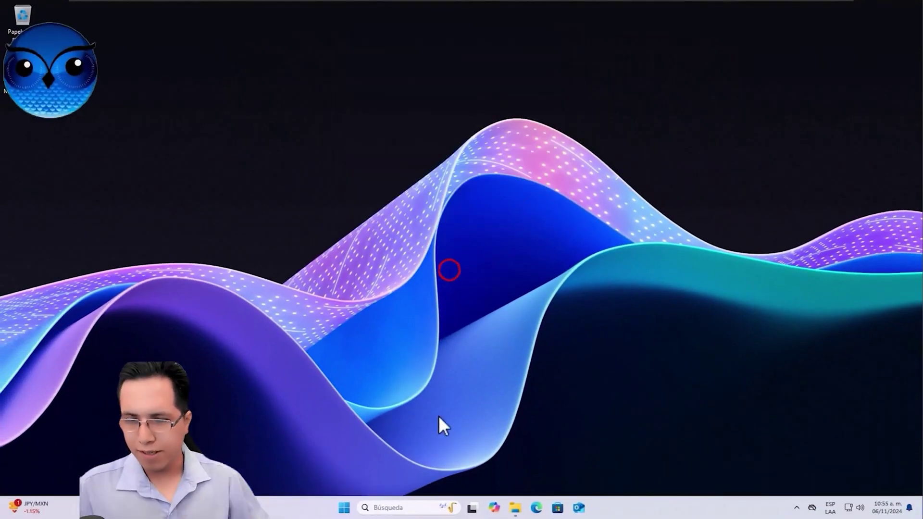
click(541, 506)
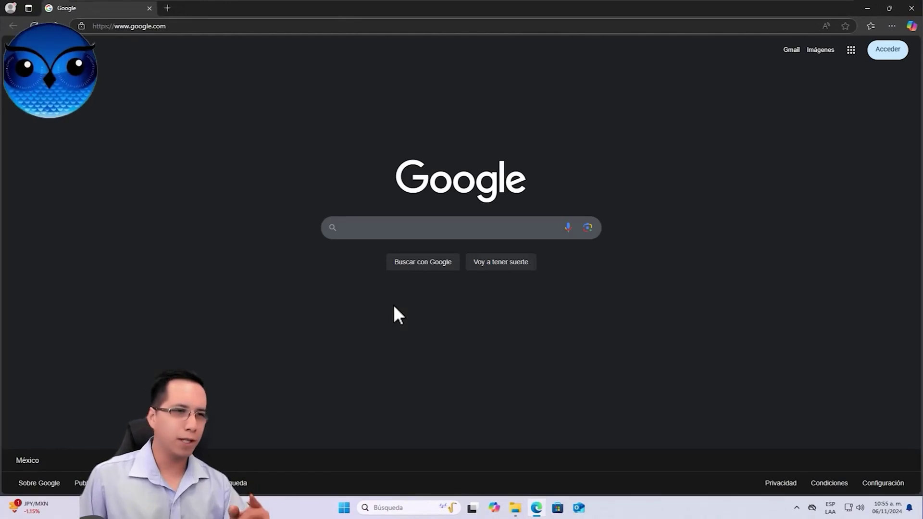
click(890, 8)
drag(319, 13, 567, 41)
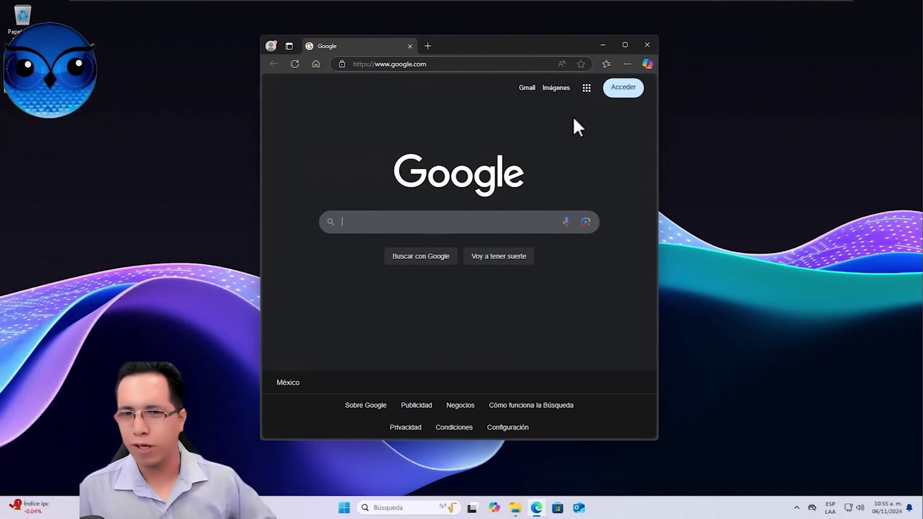
Step: Search Google for "Windhawk" and open the official windhawk.net website from the results
click(448, 222)
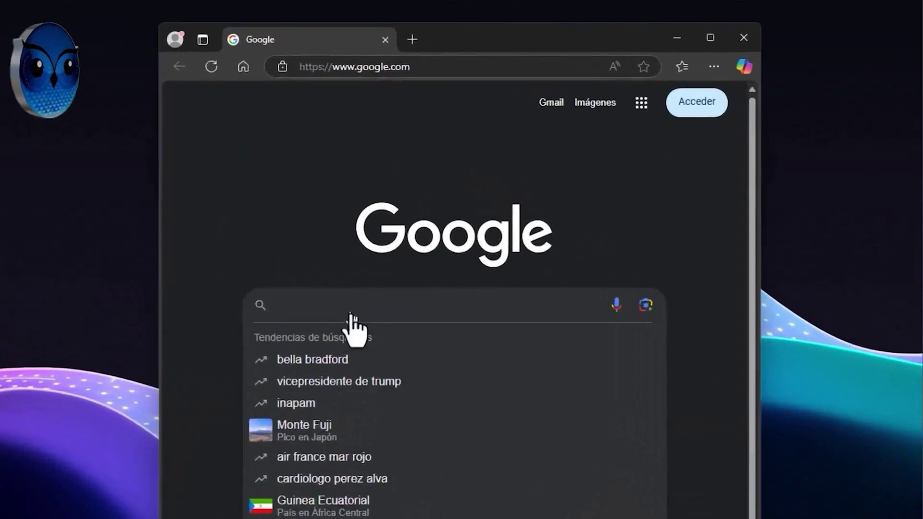
click(380, 216)
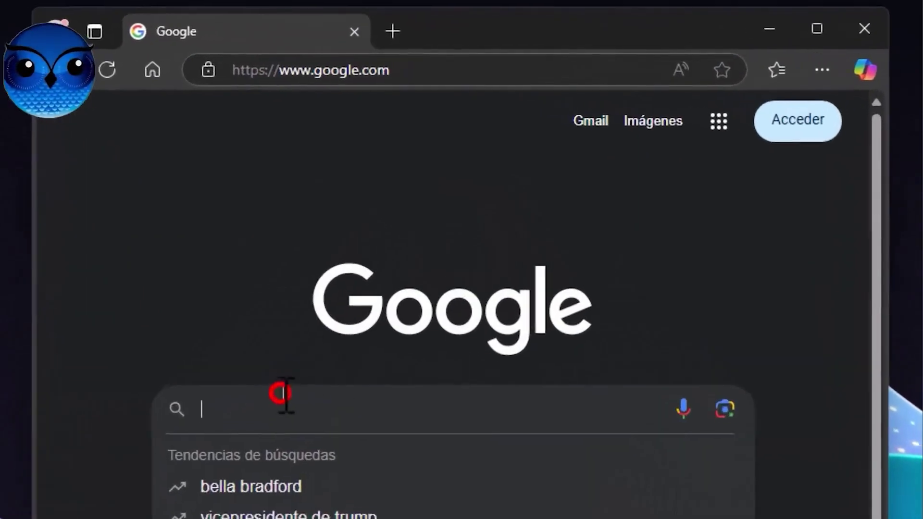
text(Windhawk)
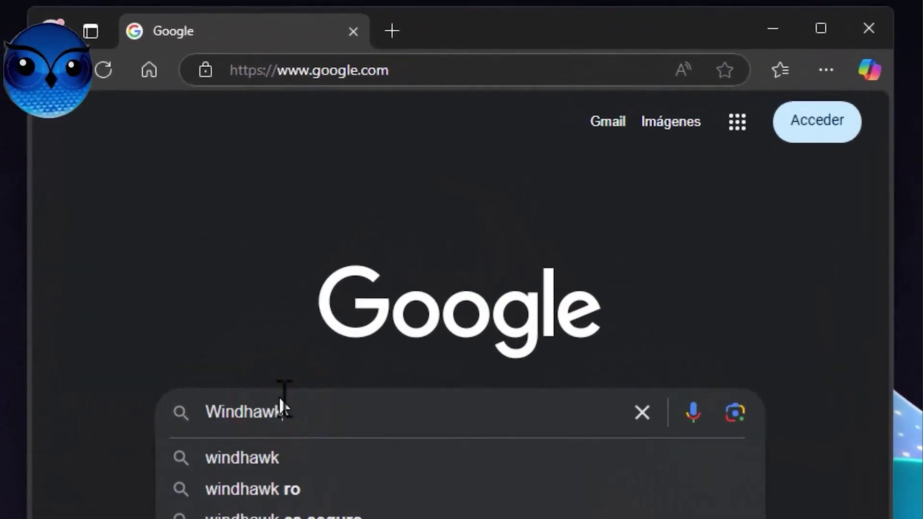
key(Return)
click(108, 322)
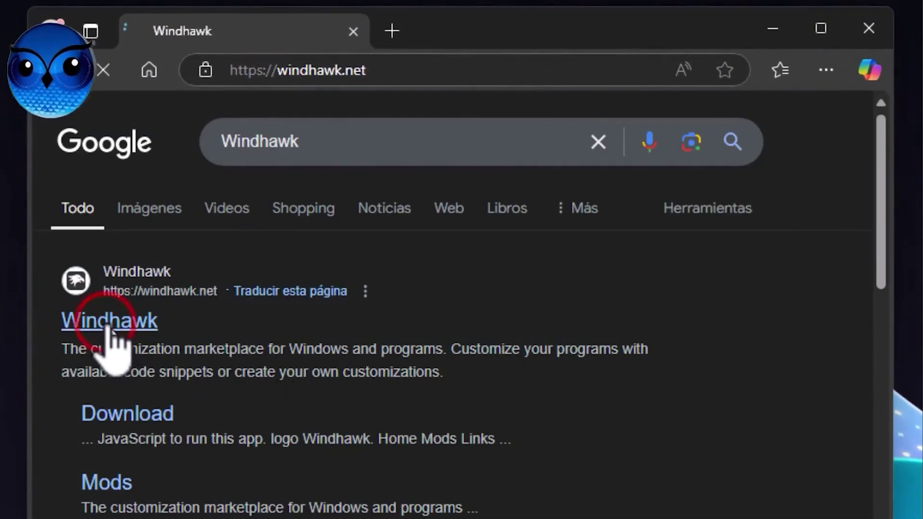
Step: Download windhawk_setup.exe from the Windhawk site, open its download folder and close the browser
click(603, 220)
click(608, 247)
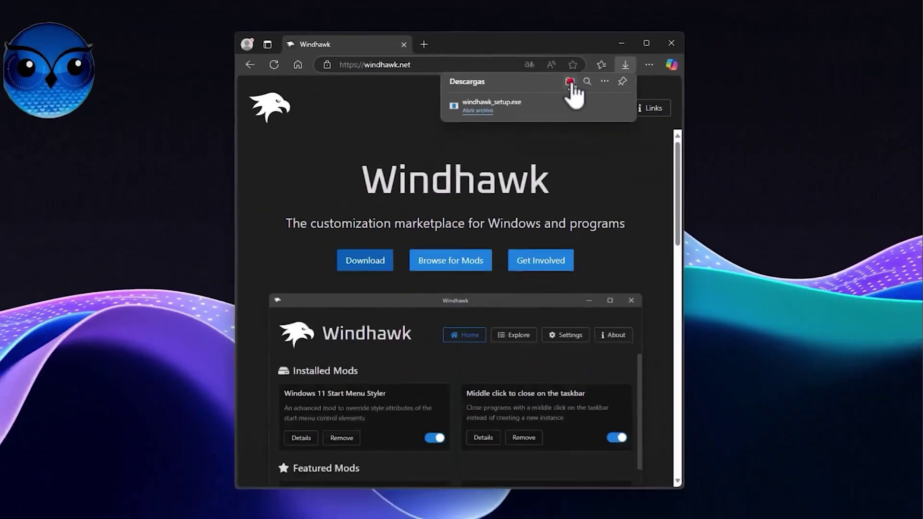
click(673, 101)
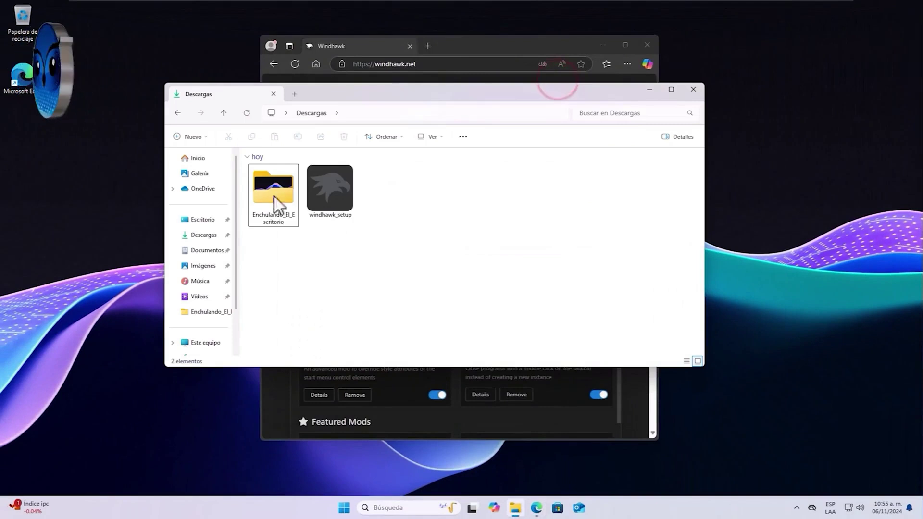
click(647, 45)
Step: Run windhawk_setup as administrator, allow it to make changes to the device and minimize the Descargas folder
click(265, 185)
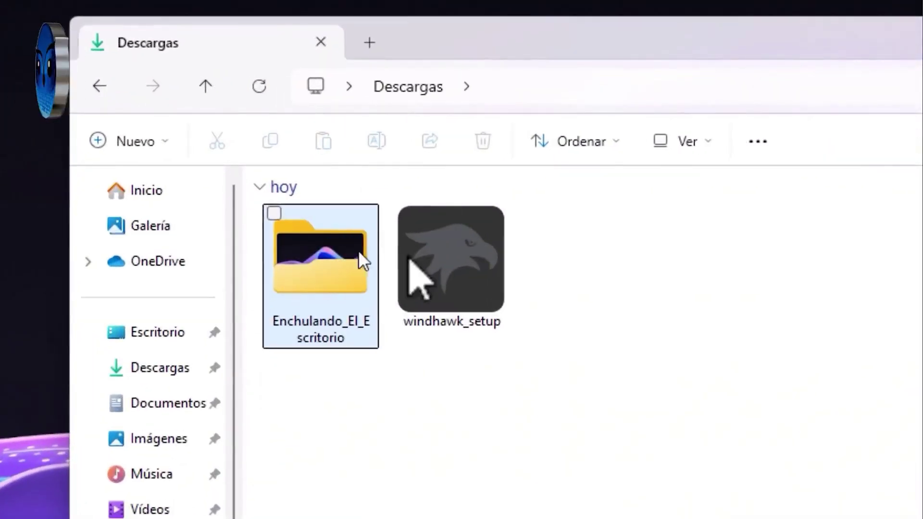
click(336, 186)
right_click(463, 255)
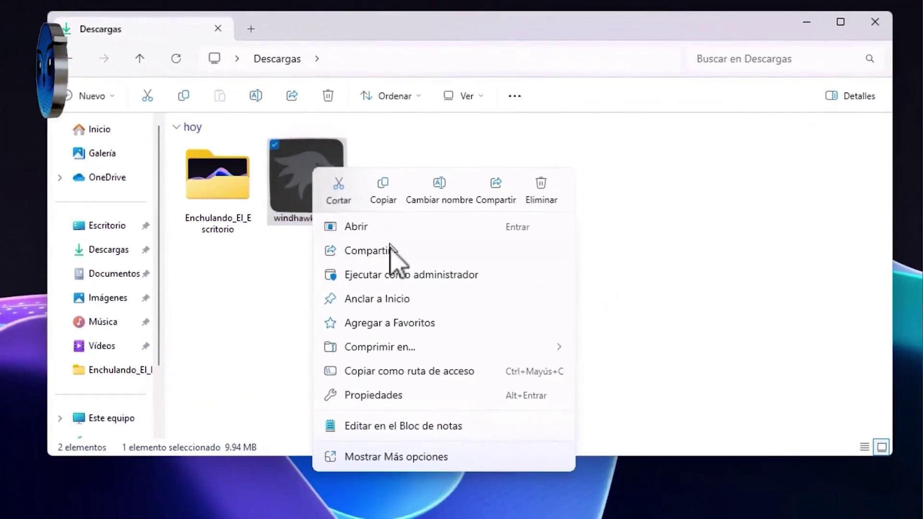
click(590, 411)
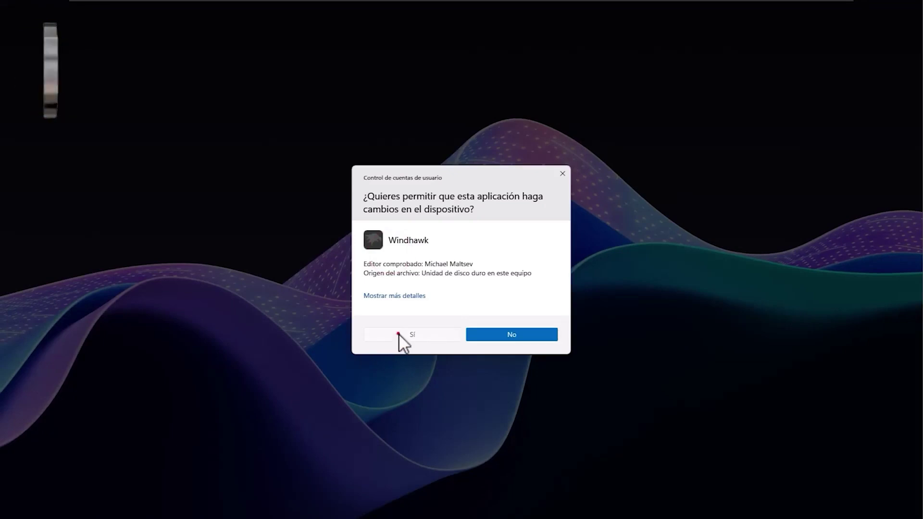
click(407, 379)
click(649, 90)
Step: Install Windhawk with the standard installation type and finish the wizard with the option to launch the program
click(463, 274)
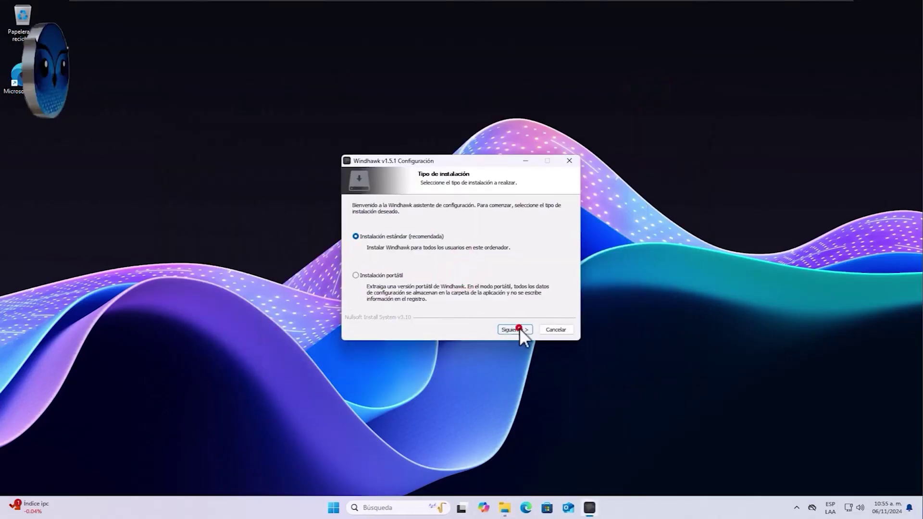
click(517, 328)
click(536, 359)
click(535, 359)
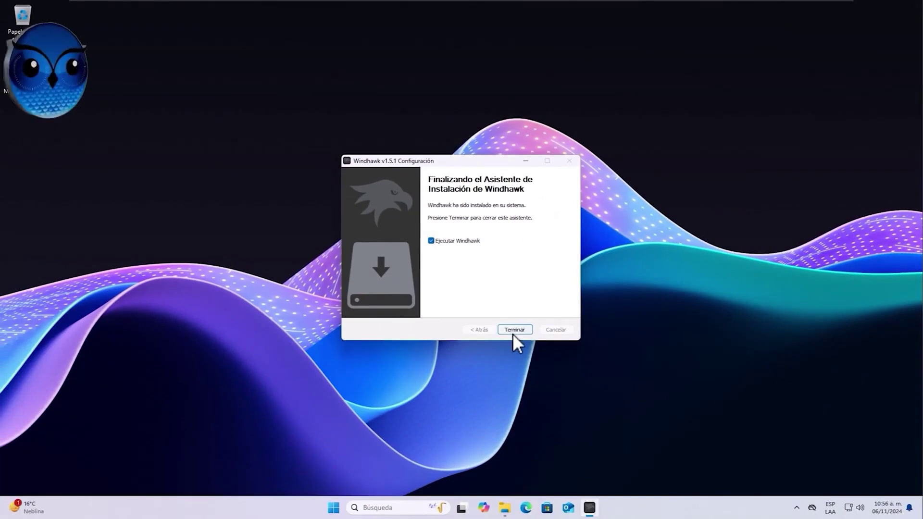
click(512, 334)
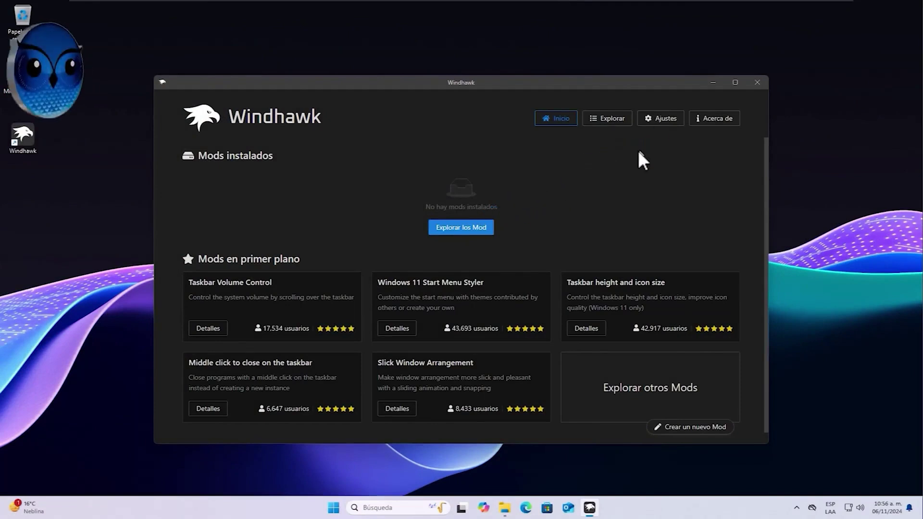
Step: Check the language setting in Windhawk's preferences and return to its home page
click(663, 126)
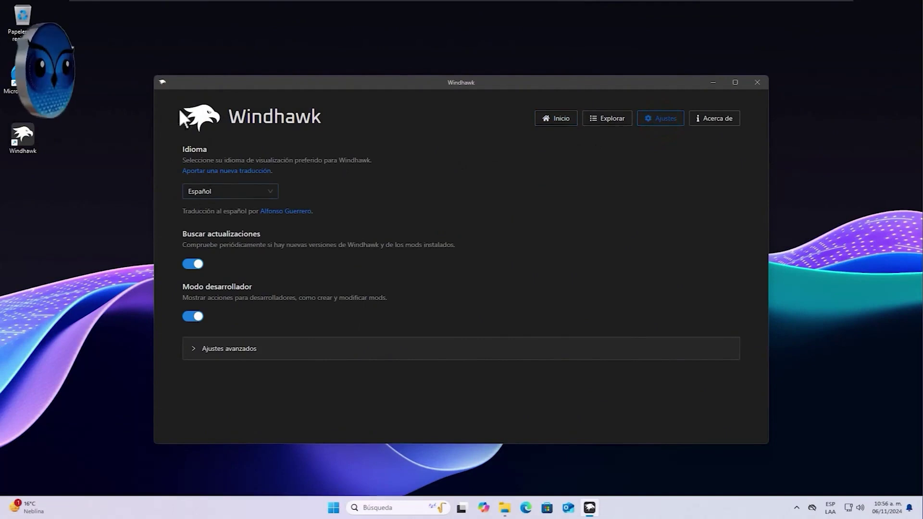
click(555, 121)
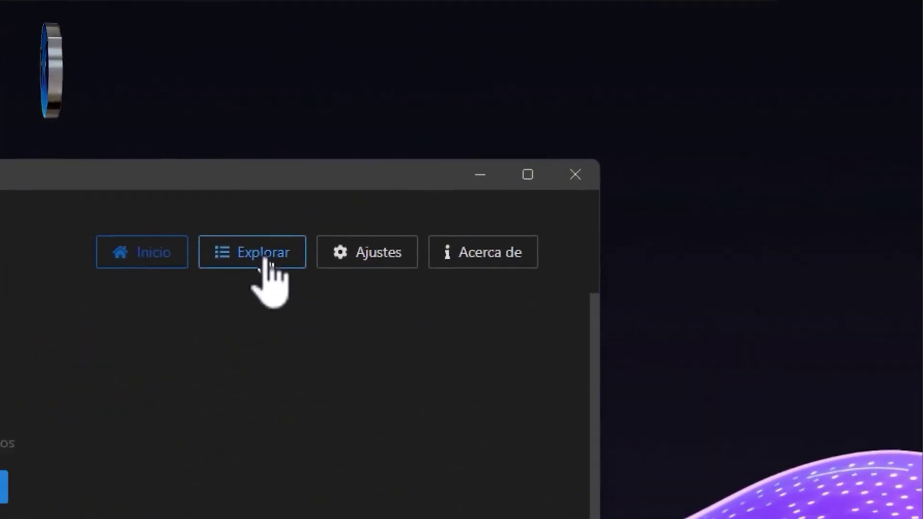
Step: Find the "Taskbar height and icon size" mod in Windhawk's mod catalog and install it
click(271, 255)
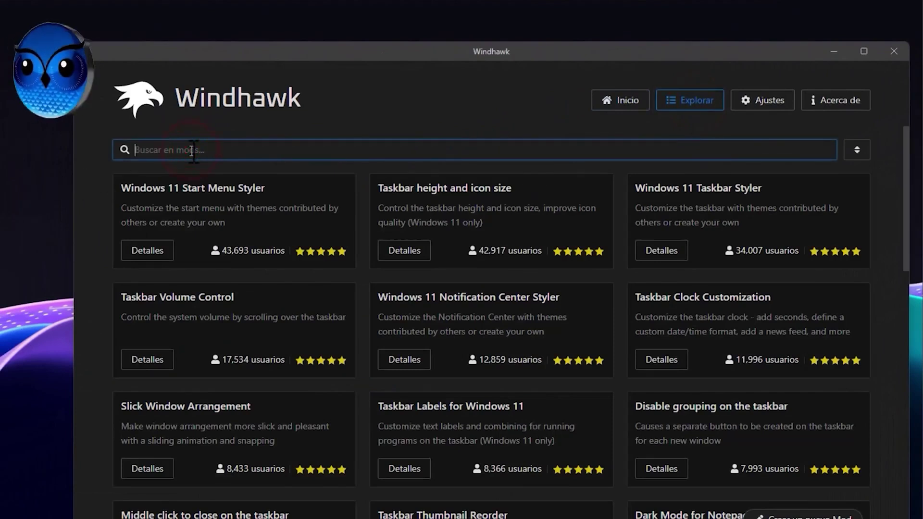
text(Taskbar height and icon size)
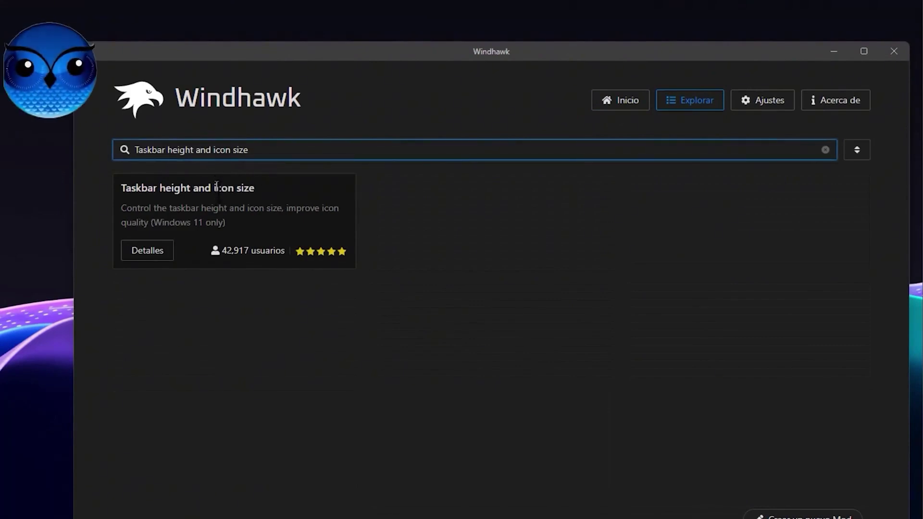
click(149, 250)
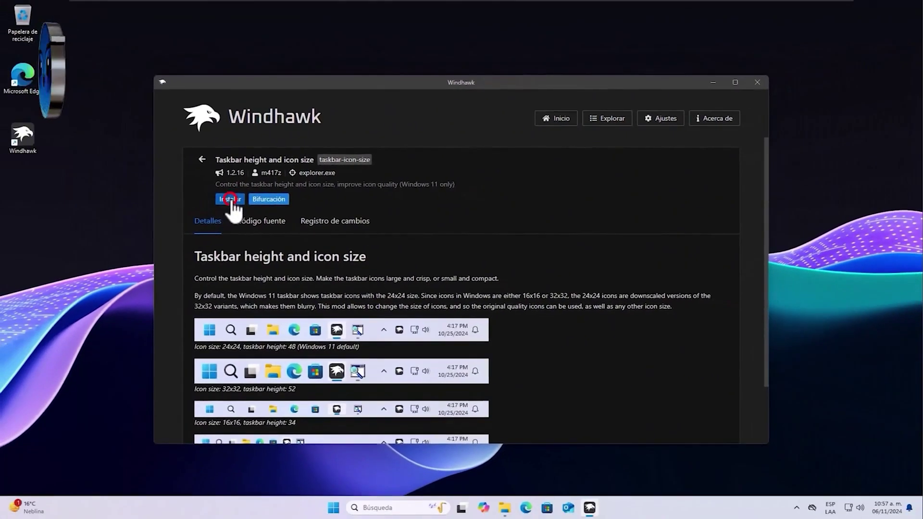
click(229, 199)
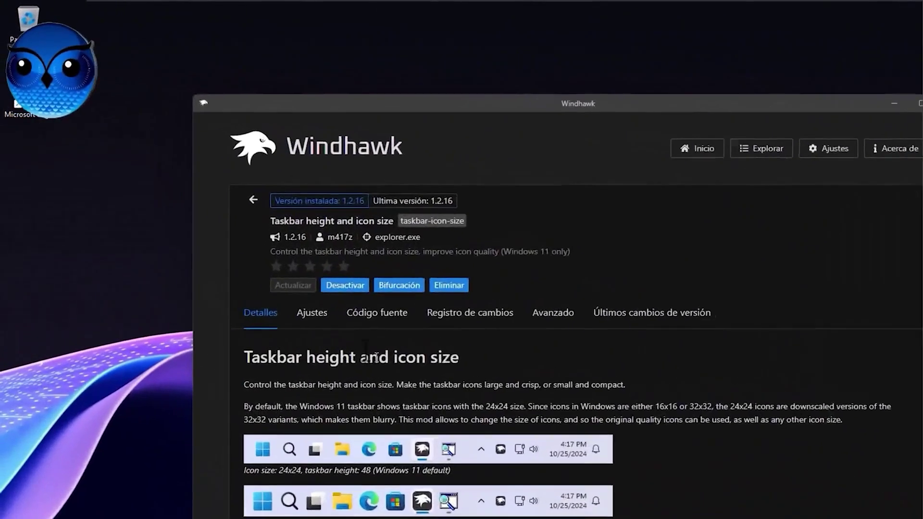
Step: Set the icon size to 27 pixels in the settings of the "Taskbar height and icon size" mod
click(338, 340)
double_click(302, 460)
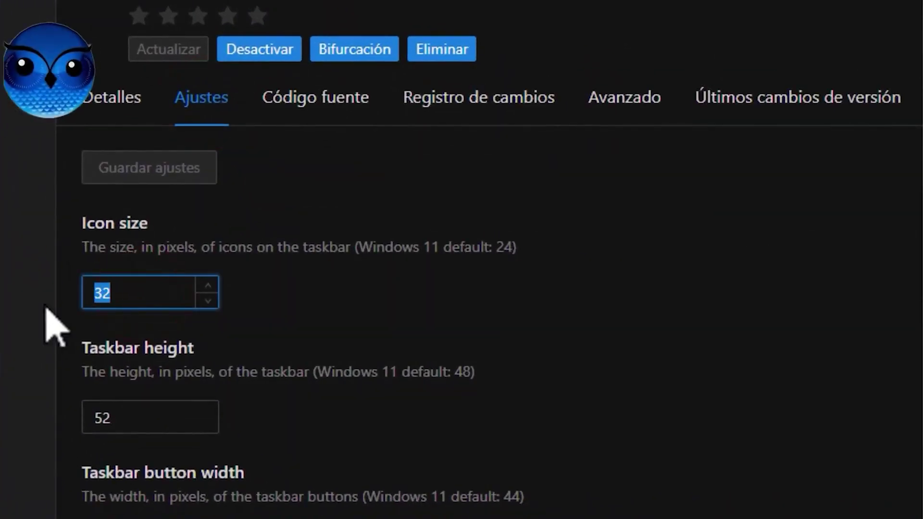
key(Down)
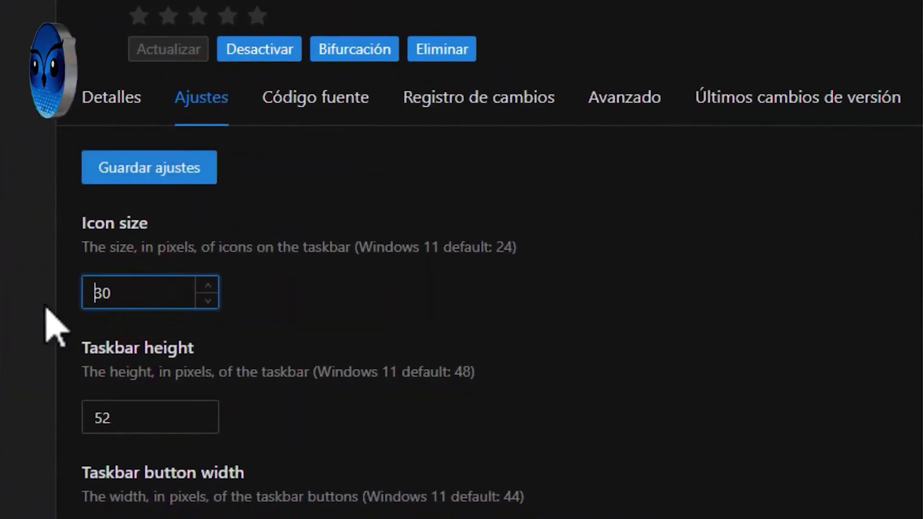
double_click(166, 293)
text(27)
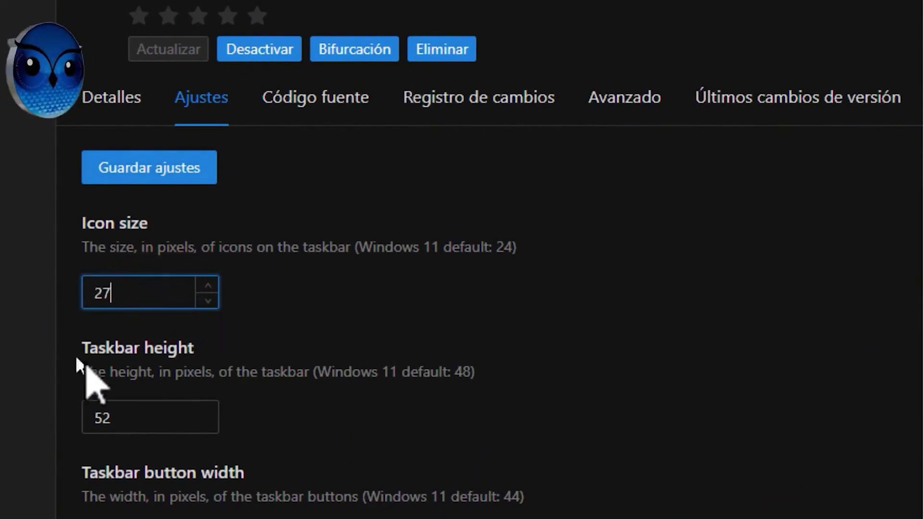
Step: Set the taskbar height to 56 and the taskbar button width to 45 pixels, and save the mod's settings
double_click(165, 419)
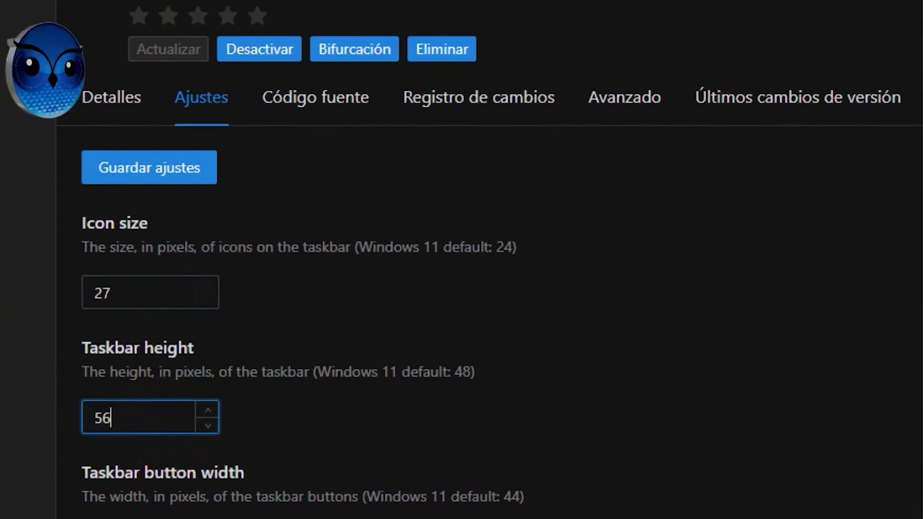
text(56)
scroll(461, 288, down, 1)
double_click(126, 465)
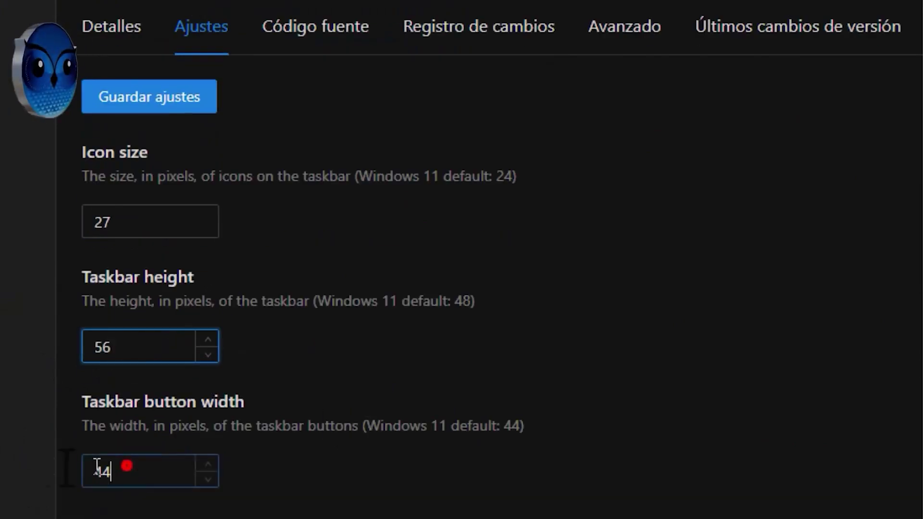
text(0)
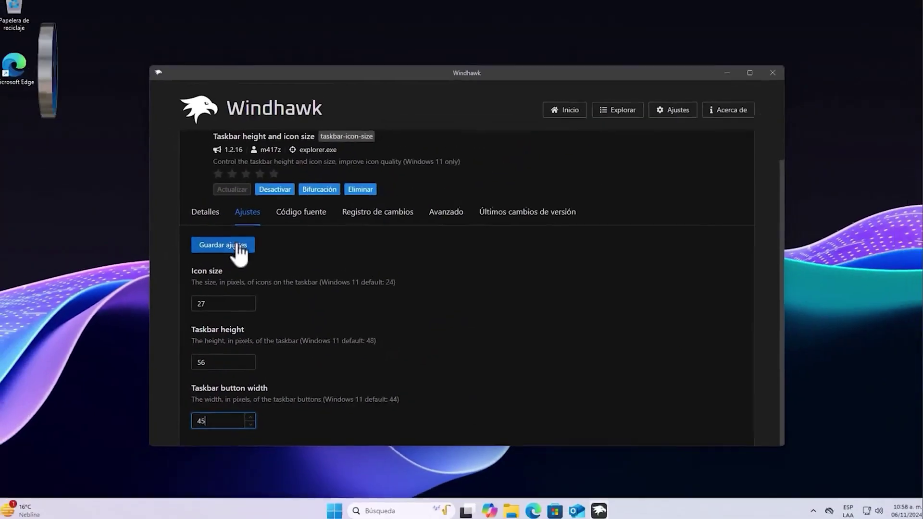
click(166, 97)
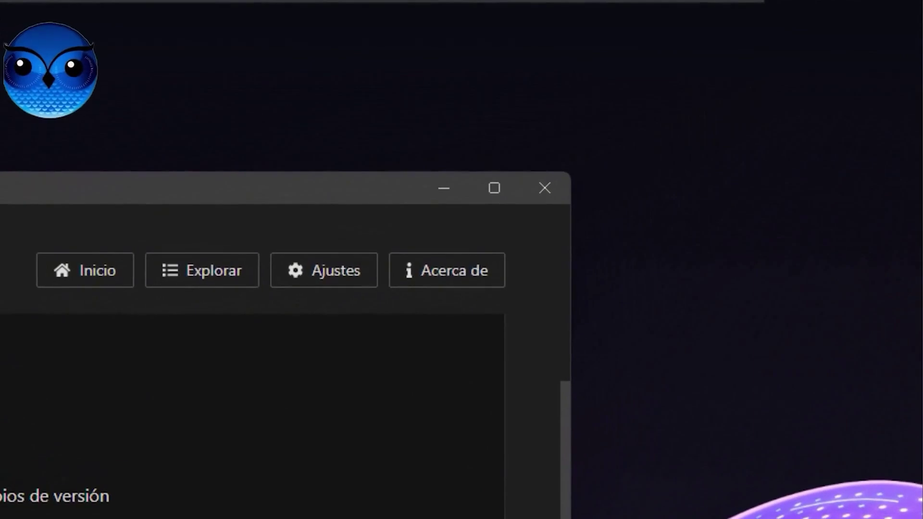
Step: Find the "Taskbar Labels for Windows 11" mod in the mod catalog and install it, accepting the risk
click(197, 269)
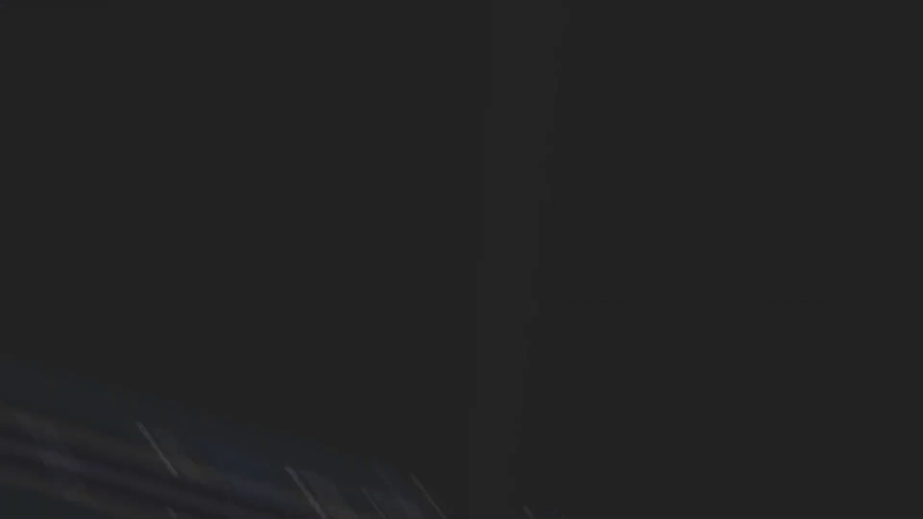
triple_click(215, 145)
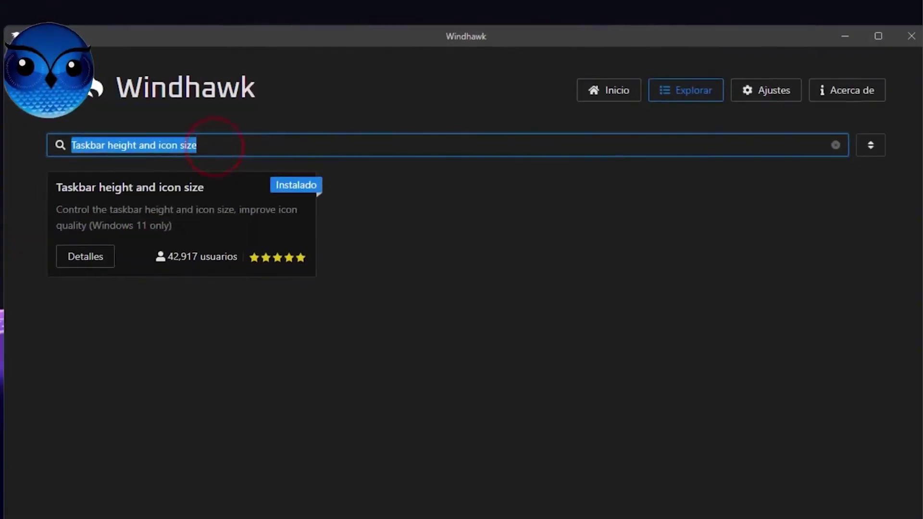
key(BackSpace)
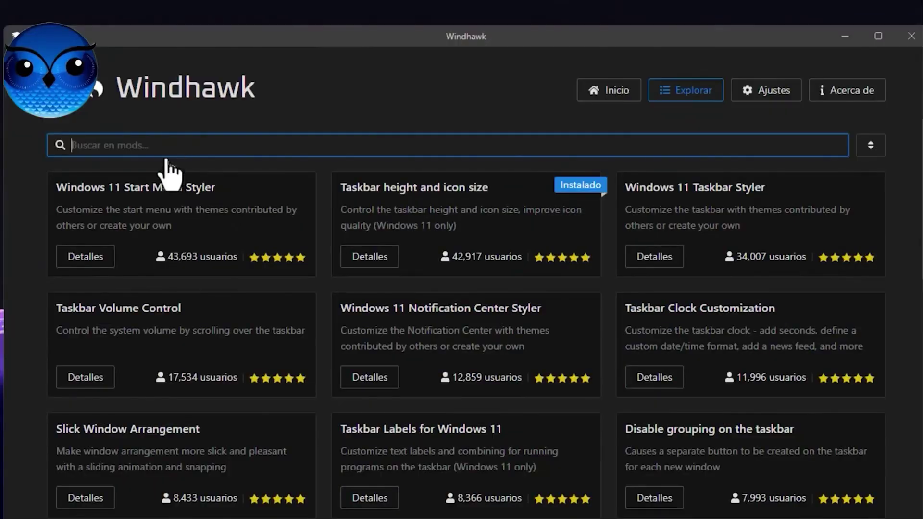
click(163, 149)
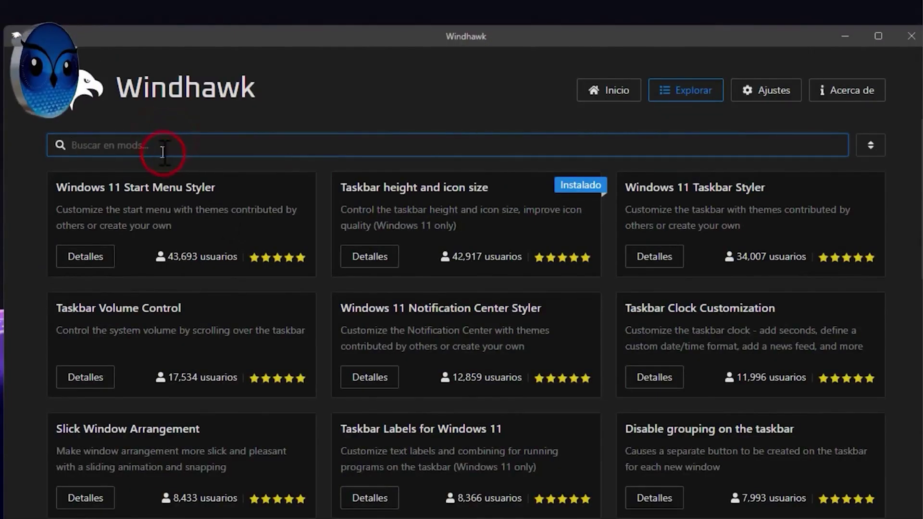
text(Taskbar Labels for Windows 11)
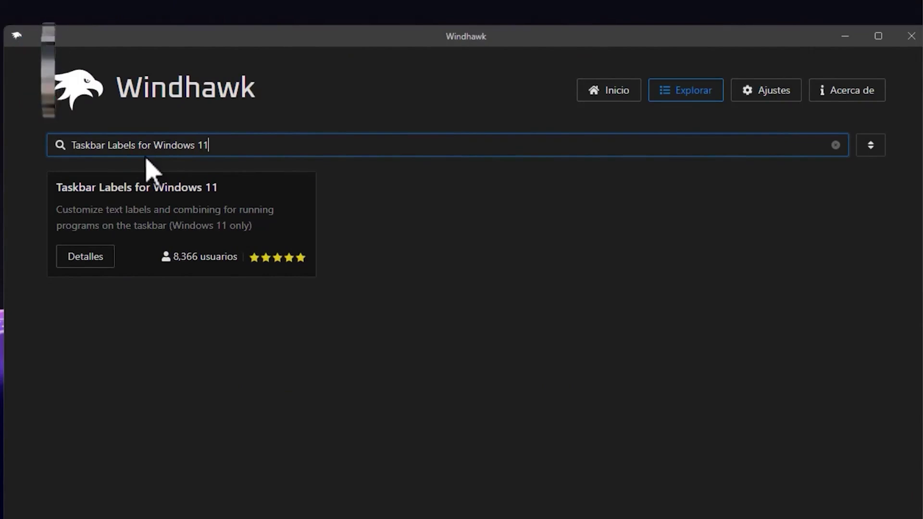
click(90, 262)
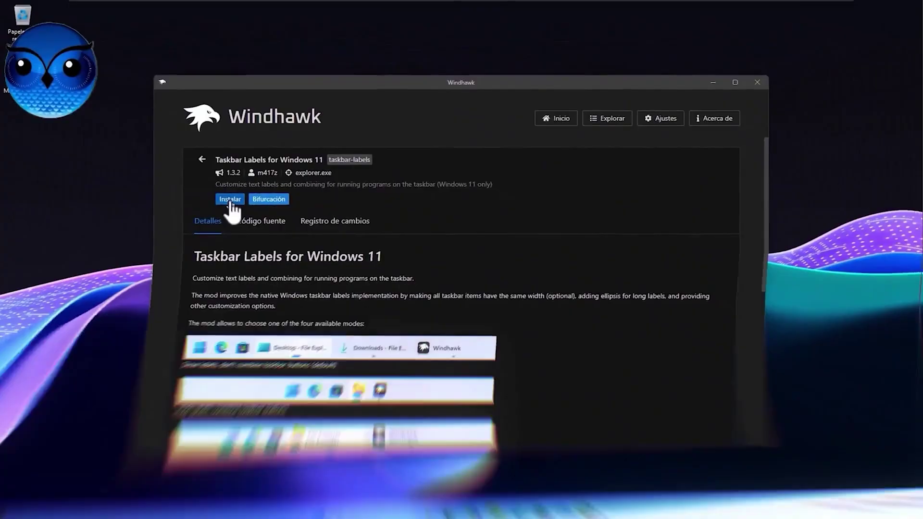
click(174, 205)
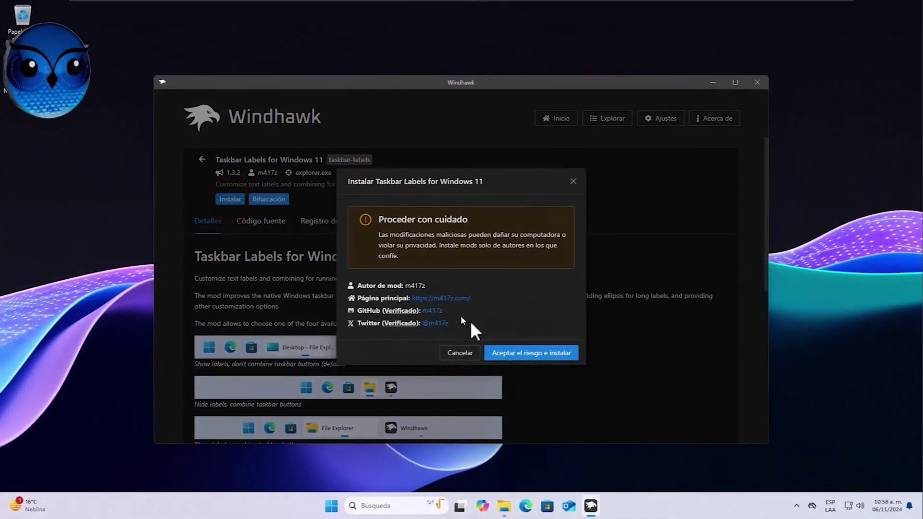
click(525, 353)
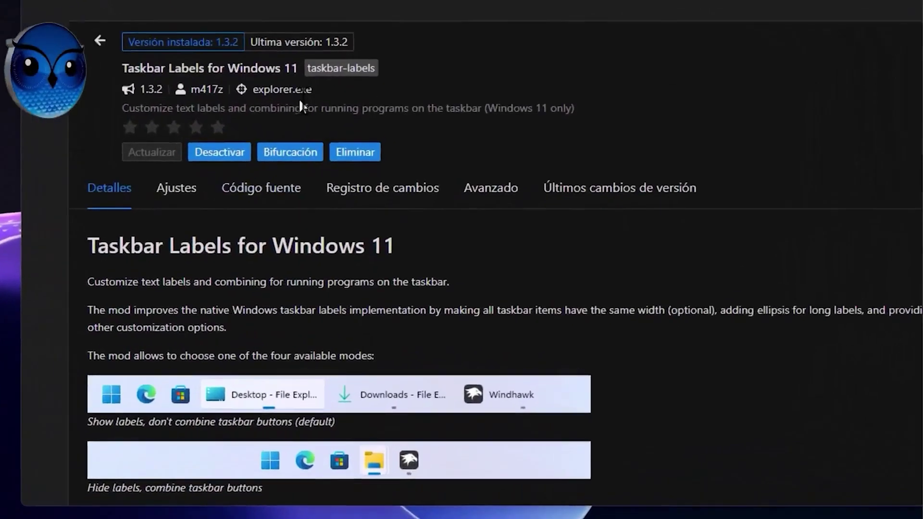
Step: Set the taskbar item width to 100 in the "Taskbar Labels for Windows 11" settings and save them
click(176, 187)
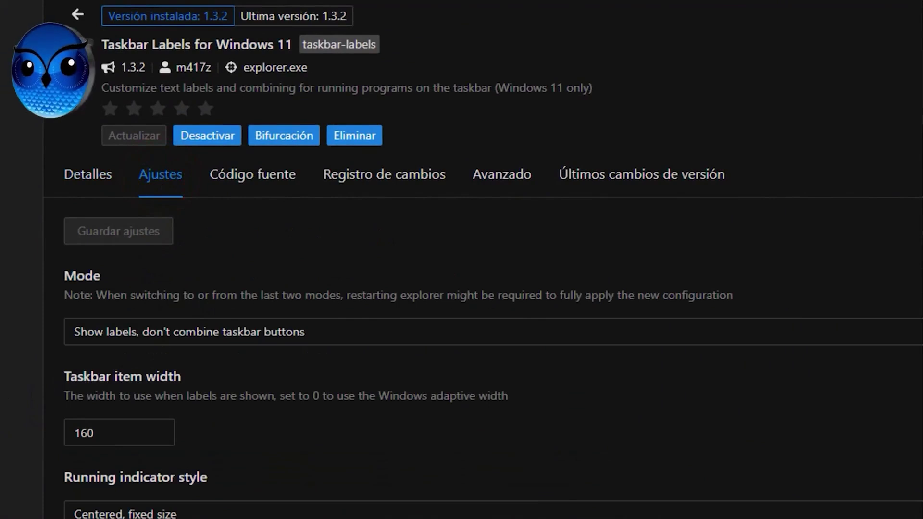
scroll(154, 293, down, 3)
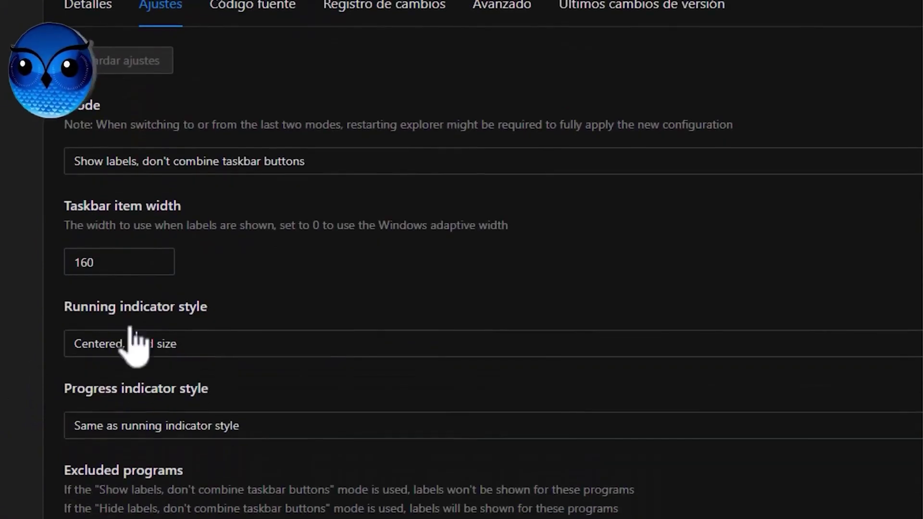
double_click(104, 263)
text(100)
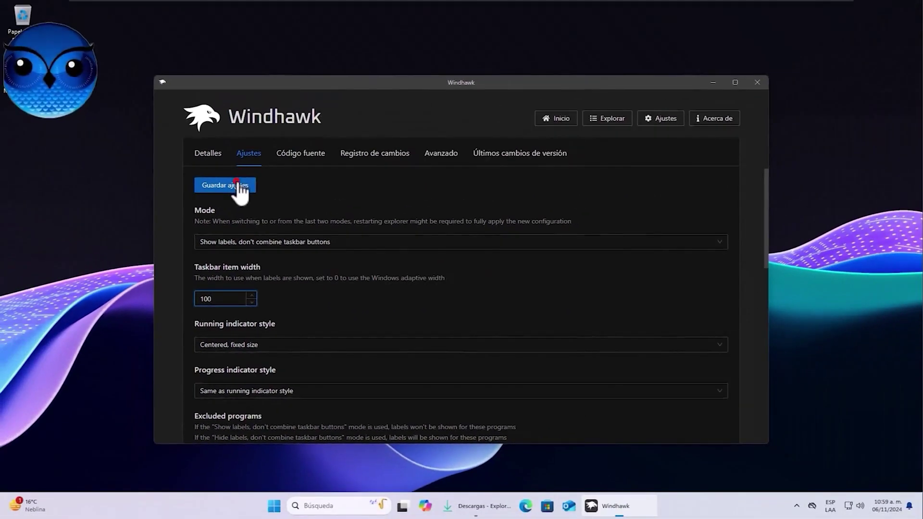
click(237, 185)
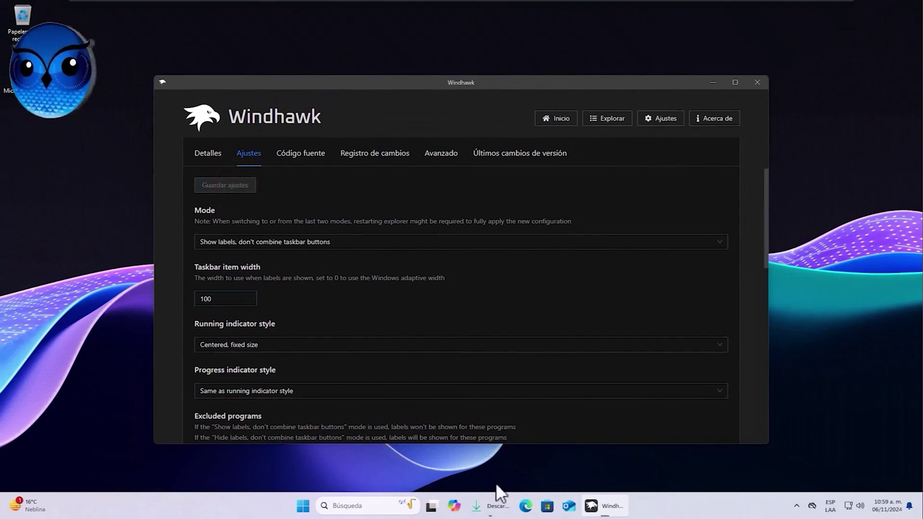
mouse_move(429, 510)
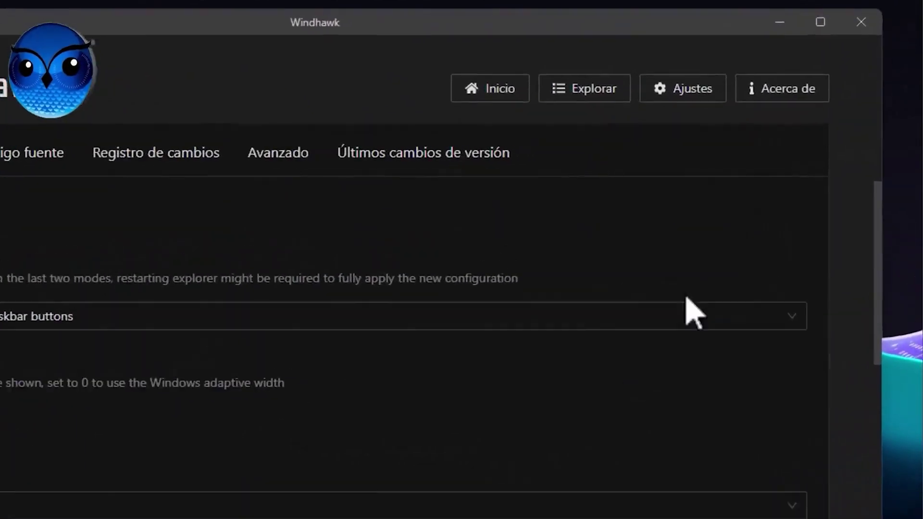
Step: Find the "Taskbar Clock Customization" mod in the mod catalog and install it, accepting the risk
click(584, 83)
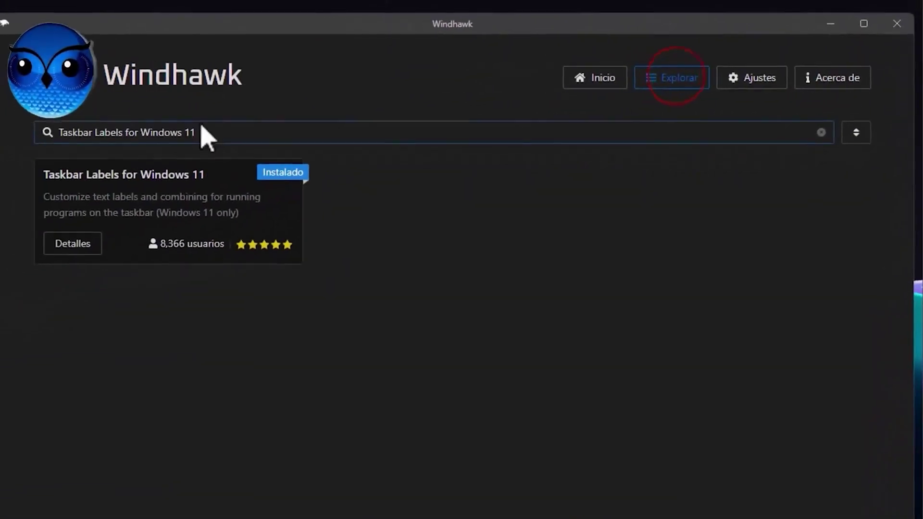
triple_click(241, 132)
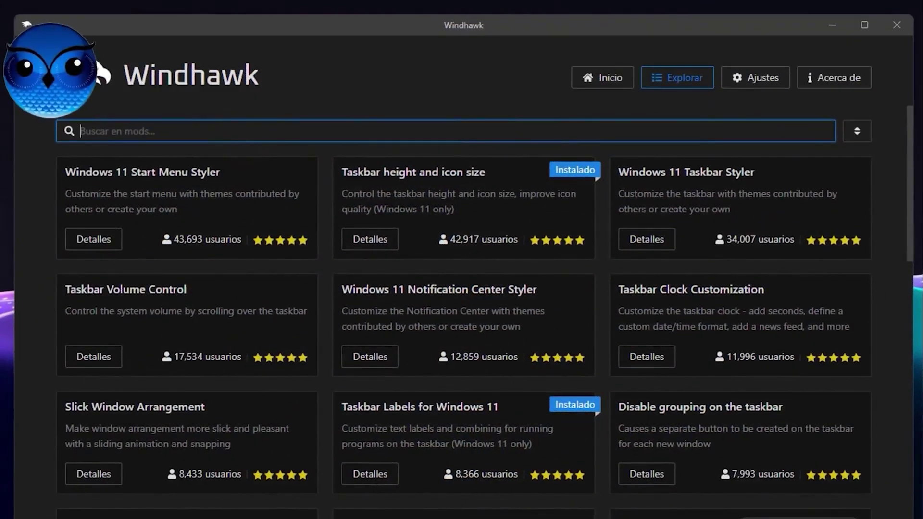
click(244, 129)
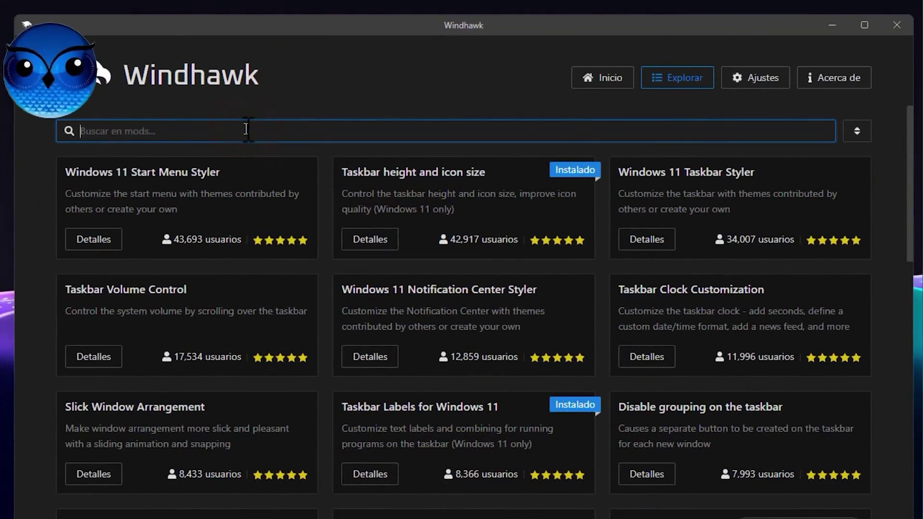
text(Taskbar Clock Customization)
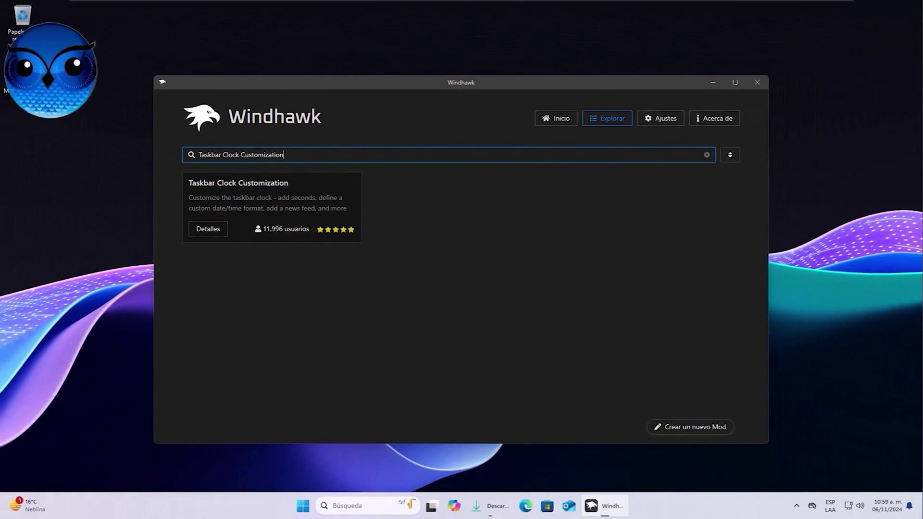
click(887, 506)
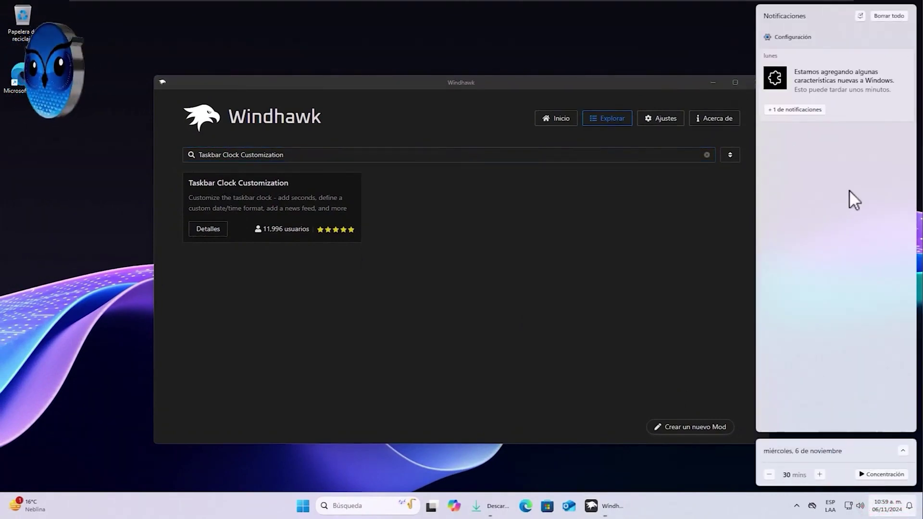
click(210, 229)
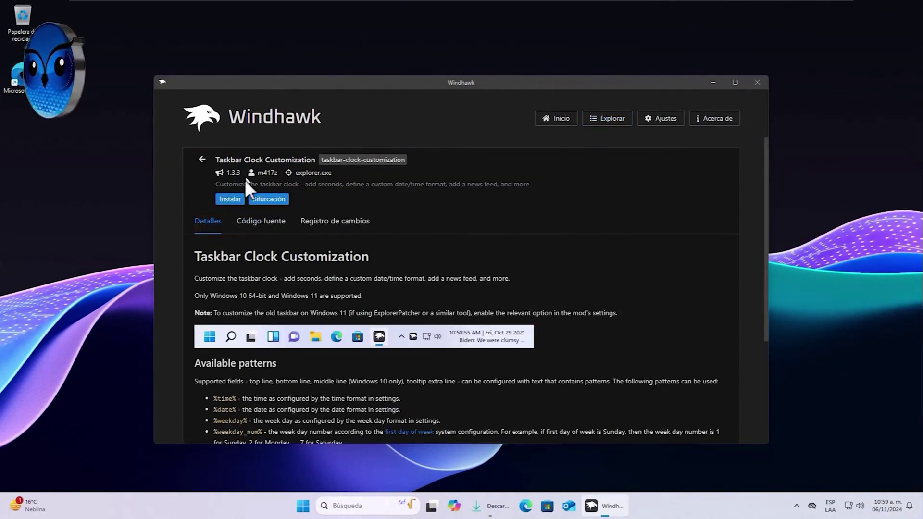
click(230, 200)
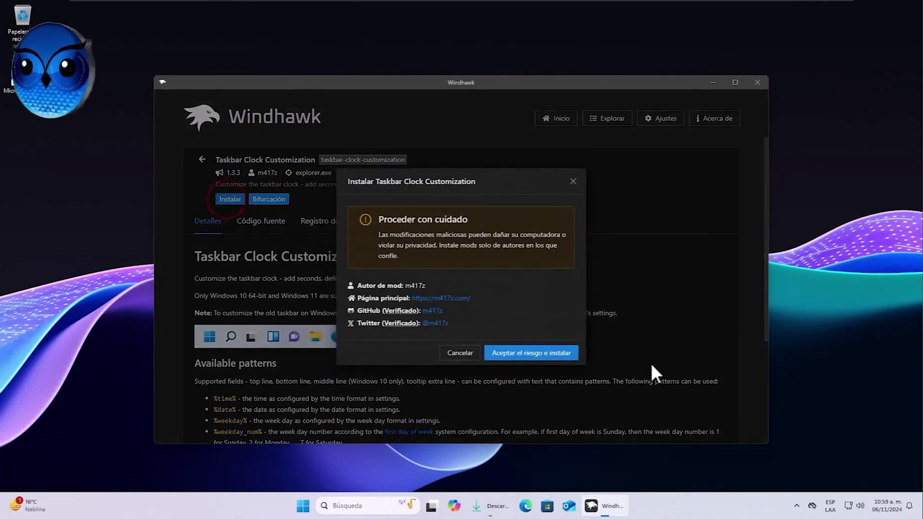
click(553, 356)
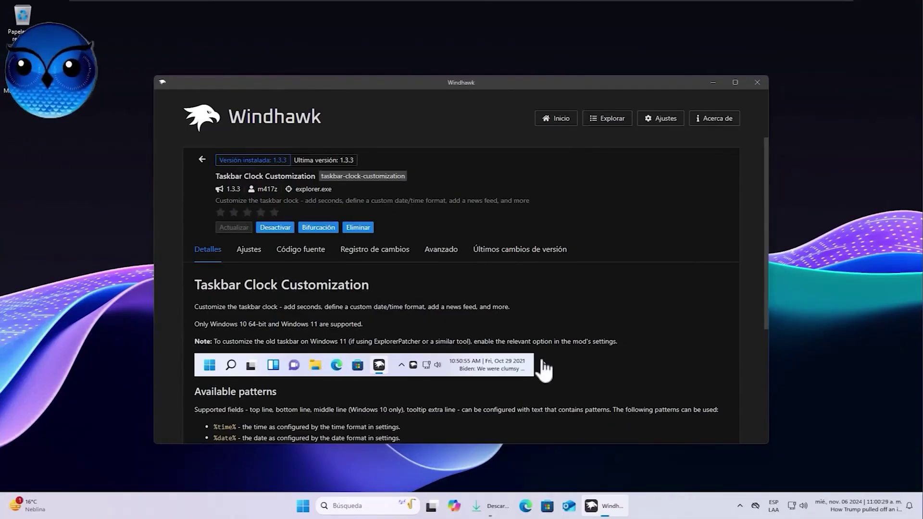
Step: Delete the entire default mod configuration text in the advanced options of "Taskbar Clock Customization"
click(441, 249)
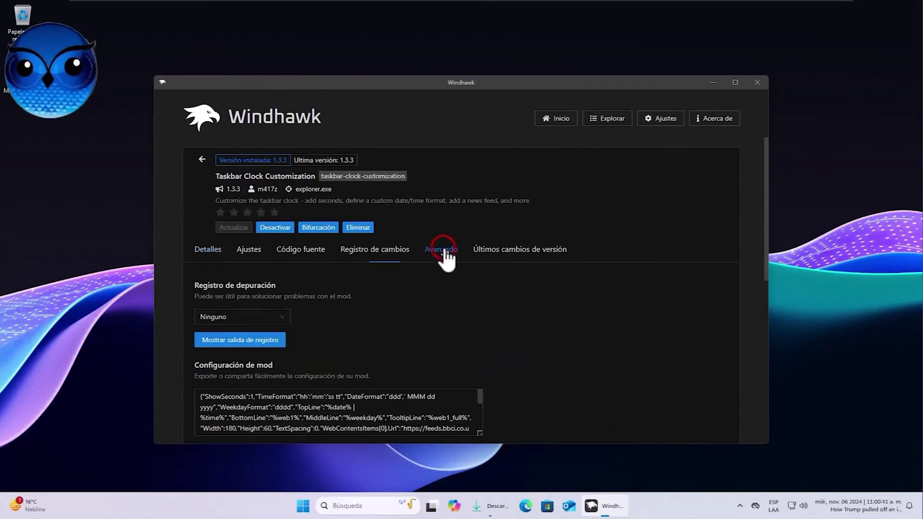
scroll(555, 310, down, 3)
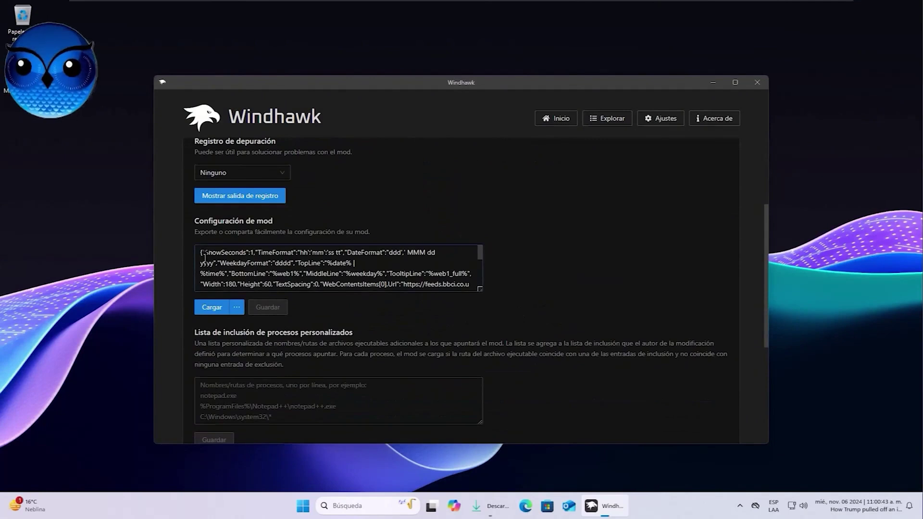
drag(205, 258, 594, 342)
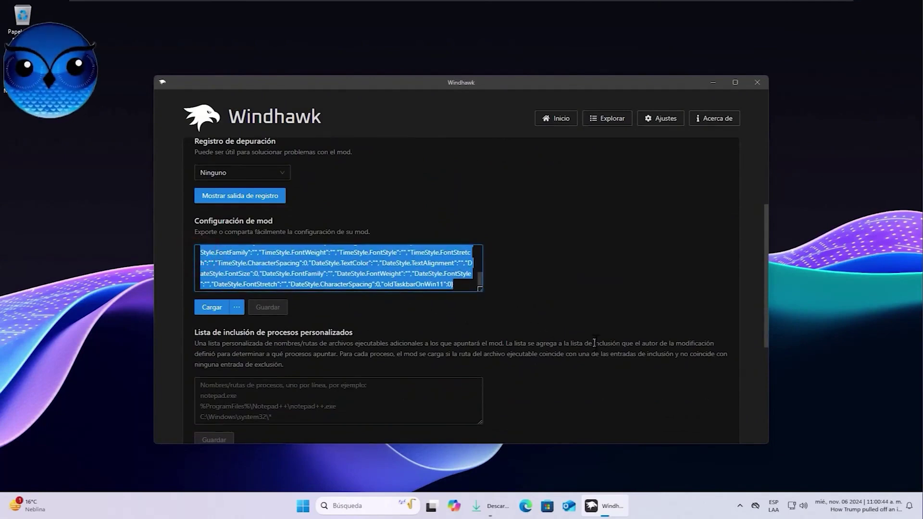
key(Delete)
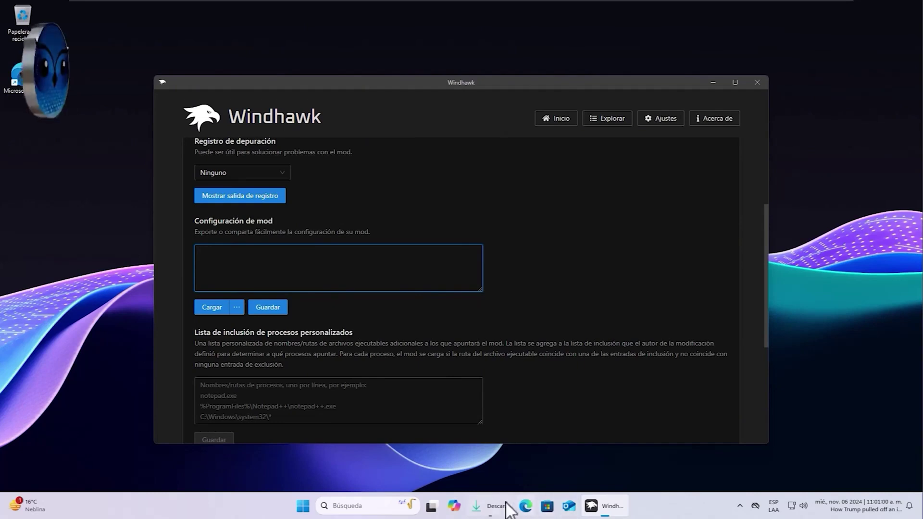
Step: Copy the full contents of the Clock text file from the Enchulando_El_Escritorio folder in Downloads, and close the open text files
click(500, 508)
click(290, 266)
click(273, 199)
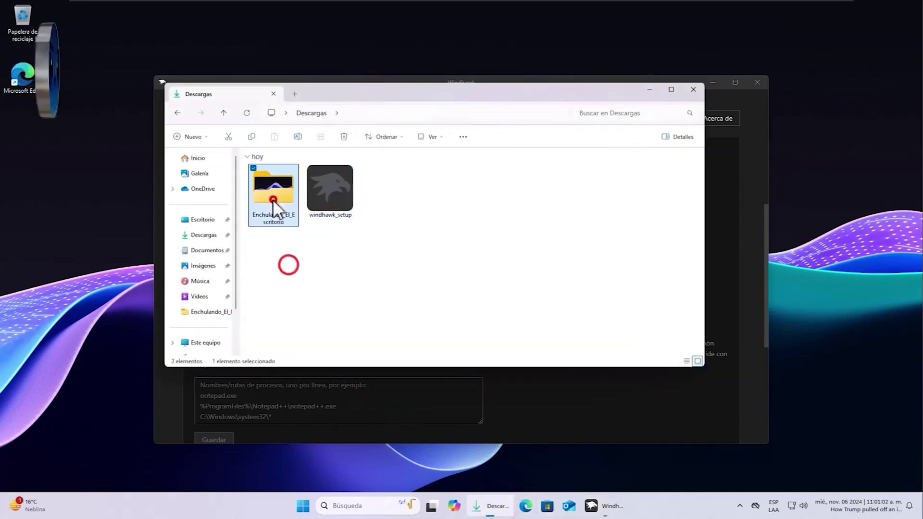
double_click(270, 200)
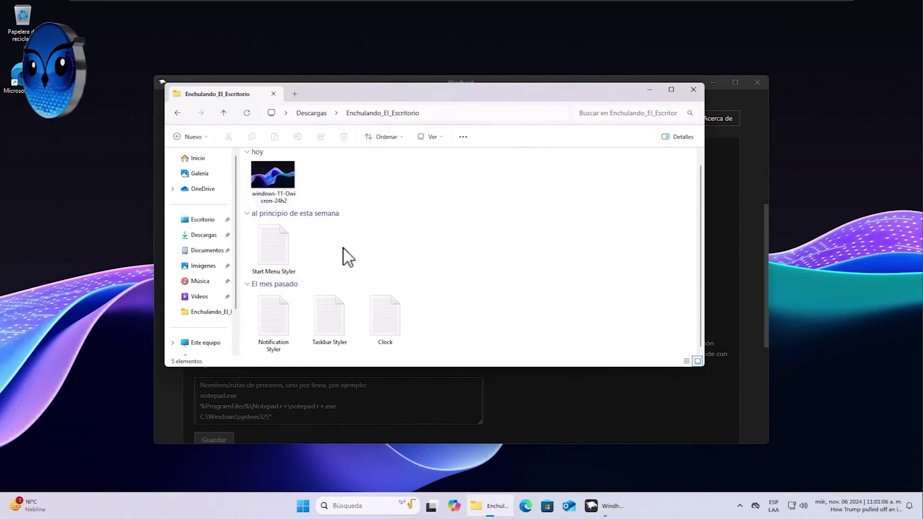
click(392, 322)
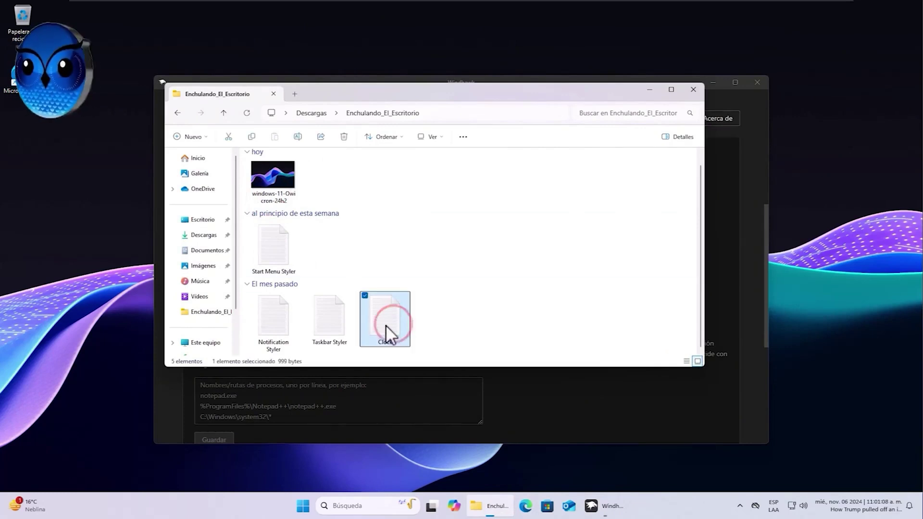
double_click(385, 324)
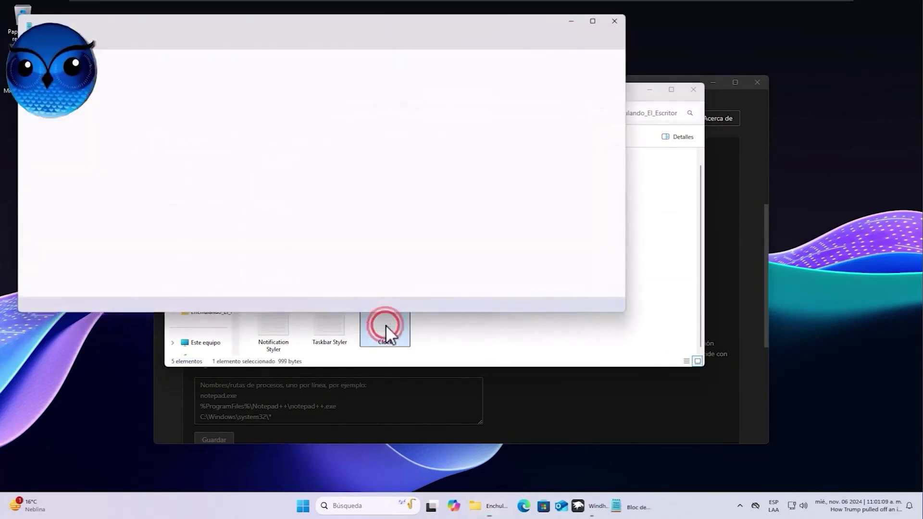
click(288, 96)
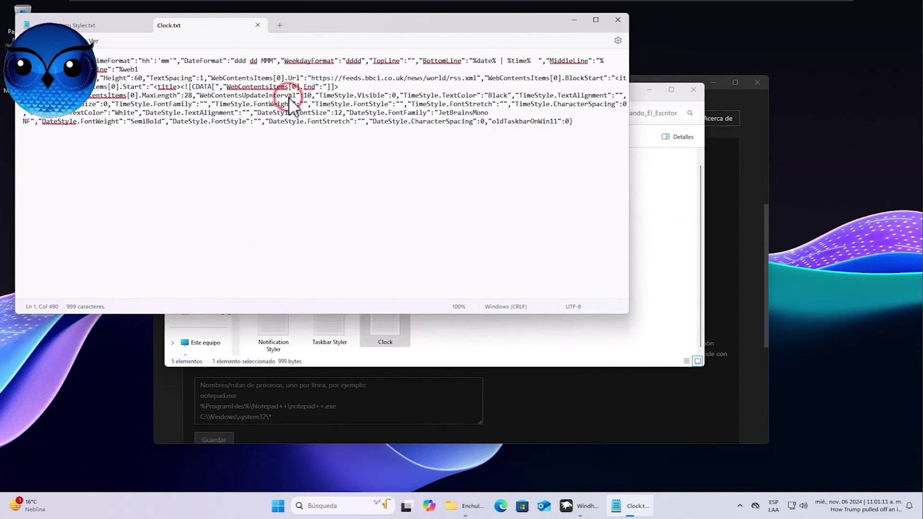
key(ctrl+a)
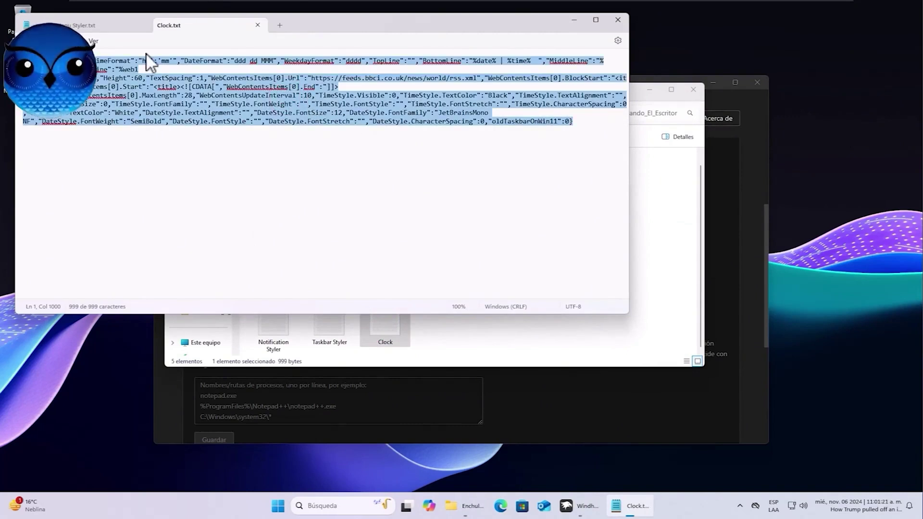
click(257, 25)
click(143, 24)
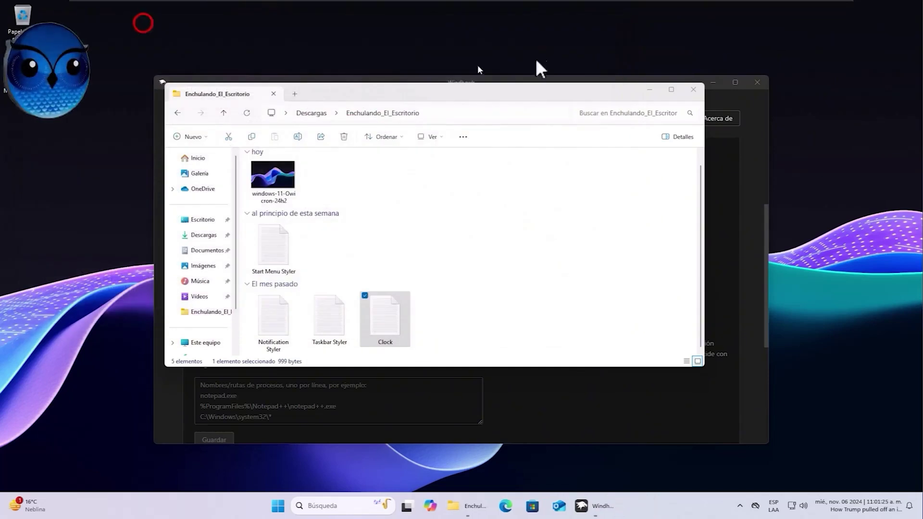
Step: Return to Windhawk, paste the copied clock configuration into the empty mod configuration of "Taskbar Clock Customization", and save it
click(649, 89)
click(271, 256)
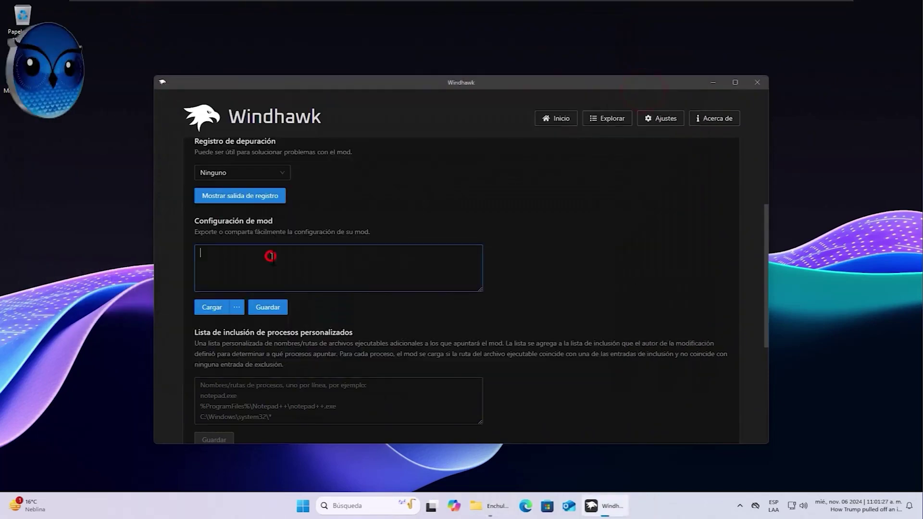
key(ctrl+v)
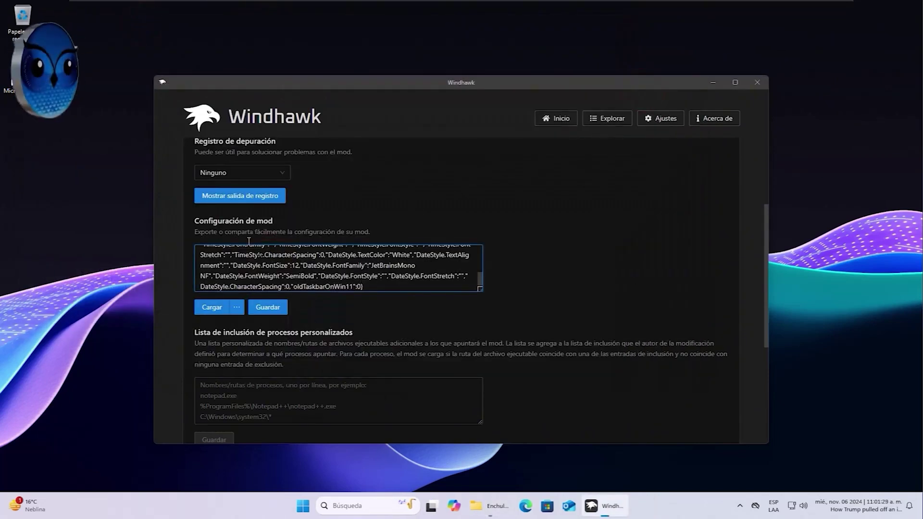
click(267, 308)
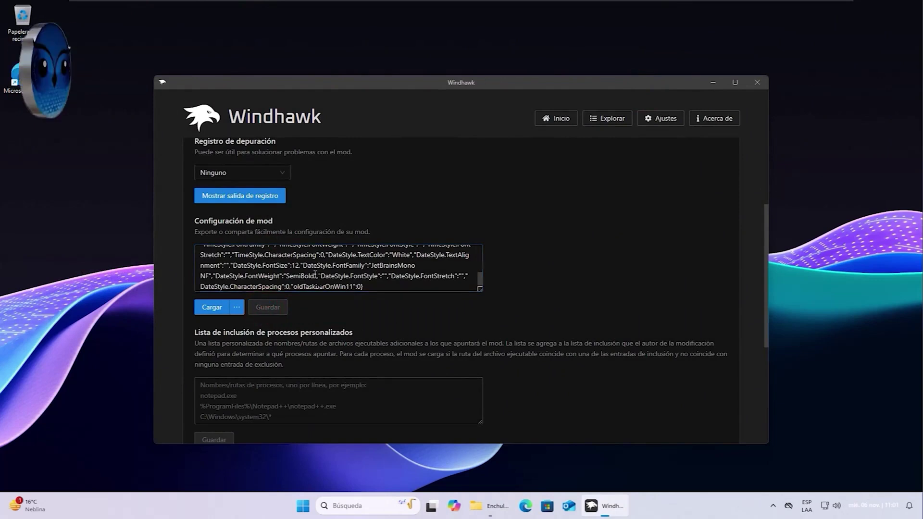
Step: Open the notification center and expand its calendar to examine the current style, then close it
click(874, 506)
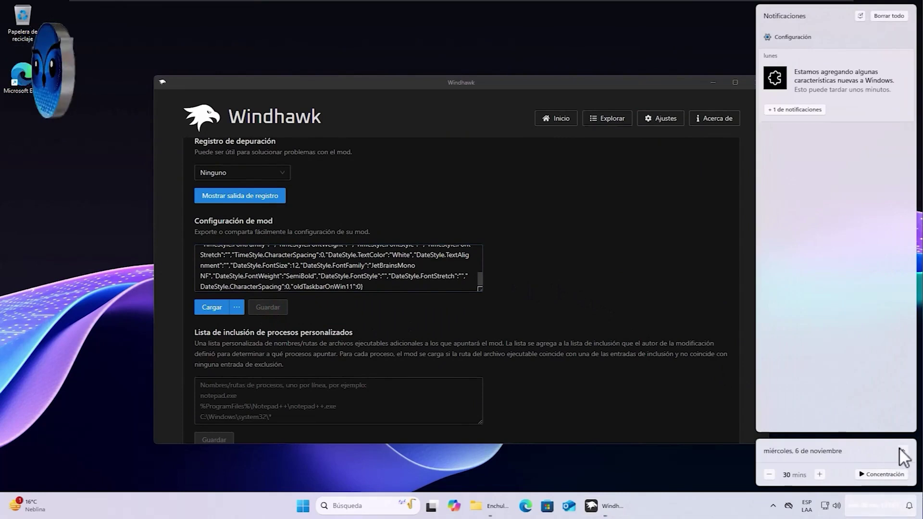
click(902, 450)
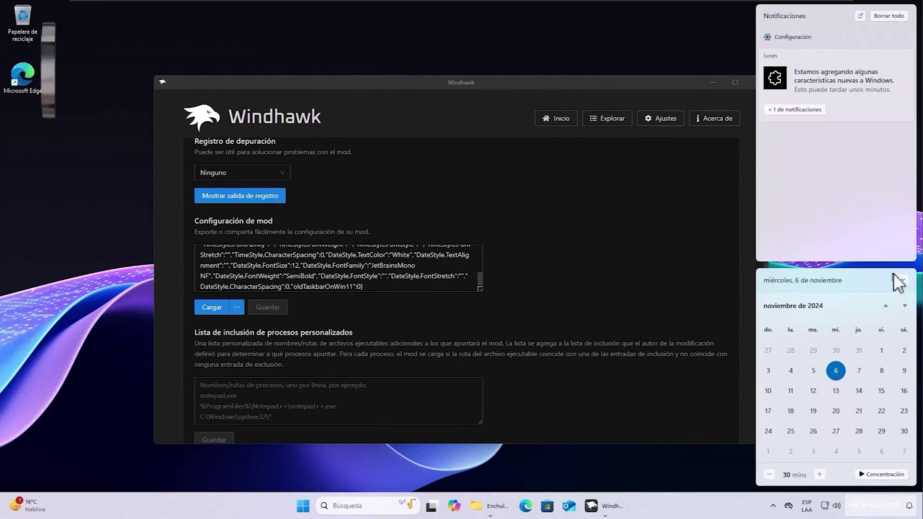
click(646, 229)
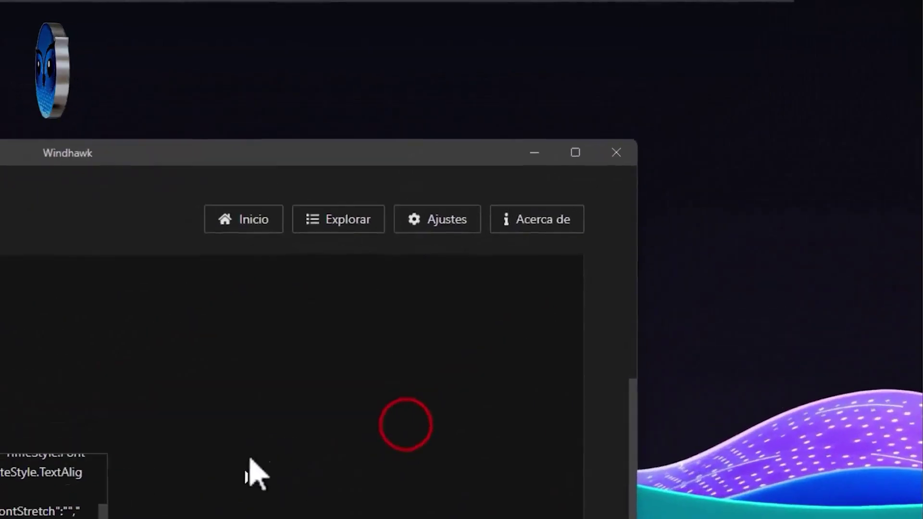
Step: Find the "Windows 11 Notification Center Styler" mod in the mod catalog and install it, accepting the risk
click(613, 118)
triple_click(226, 143)
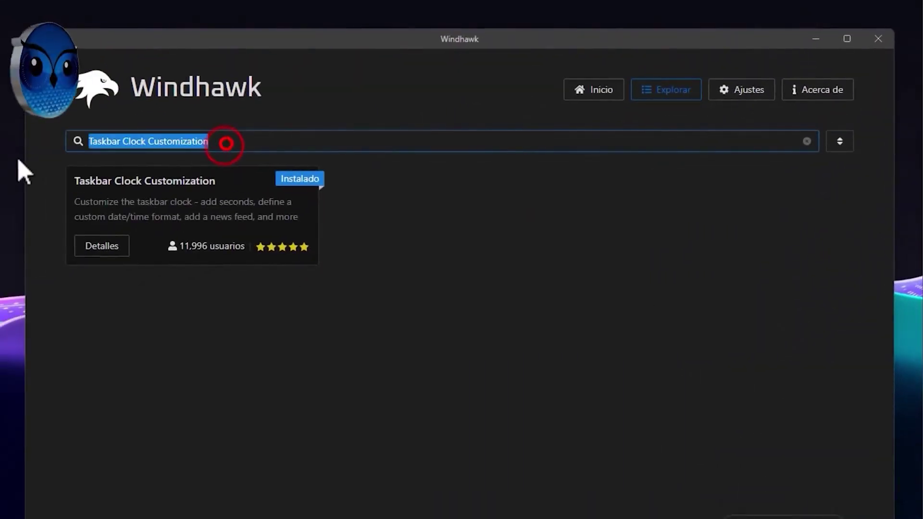
text(Windows 11 Notification Center Styler)
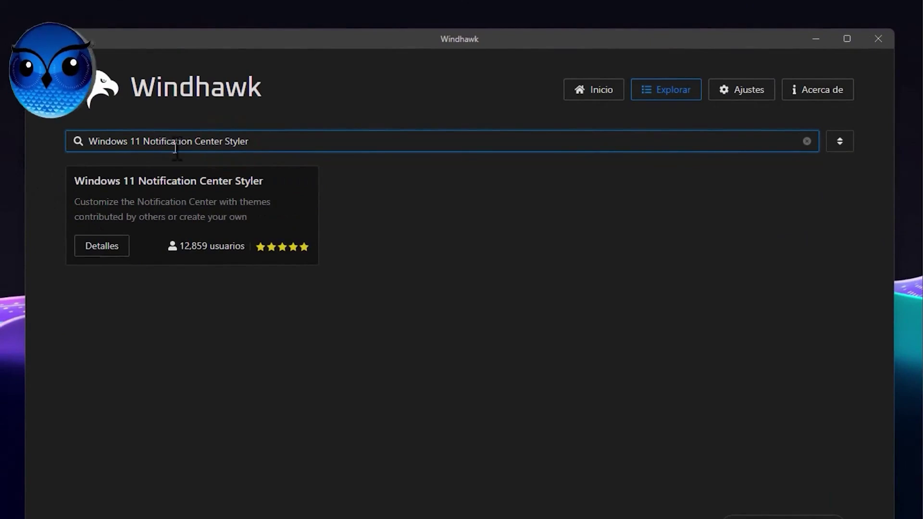
click(887, 507)
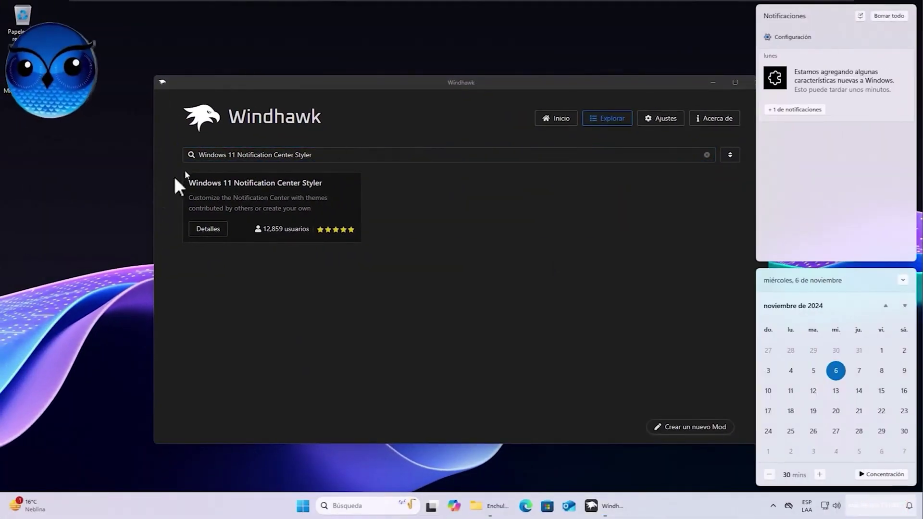
click(220, 230)
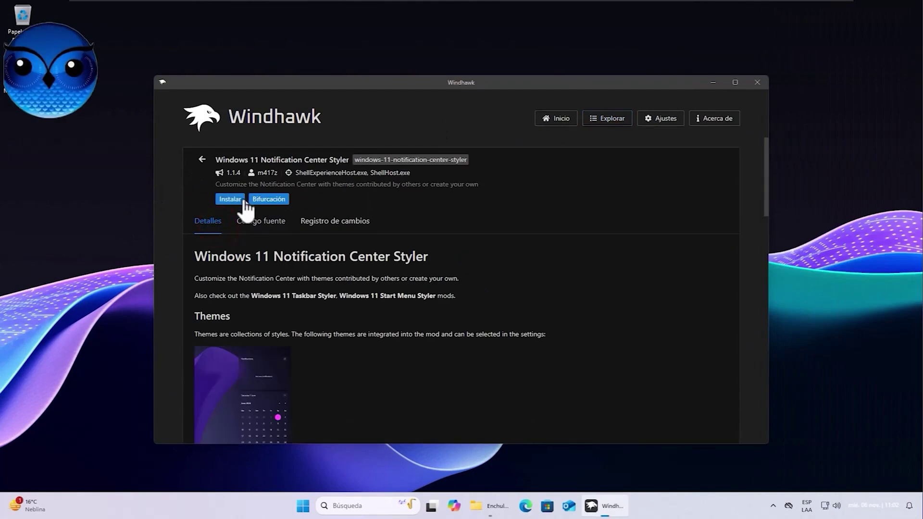
click(234, 197)
click(535, 366)
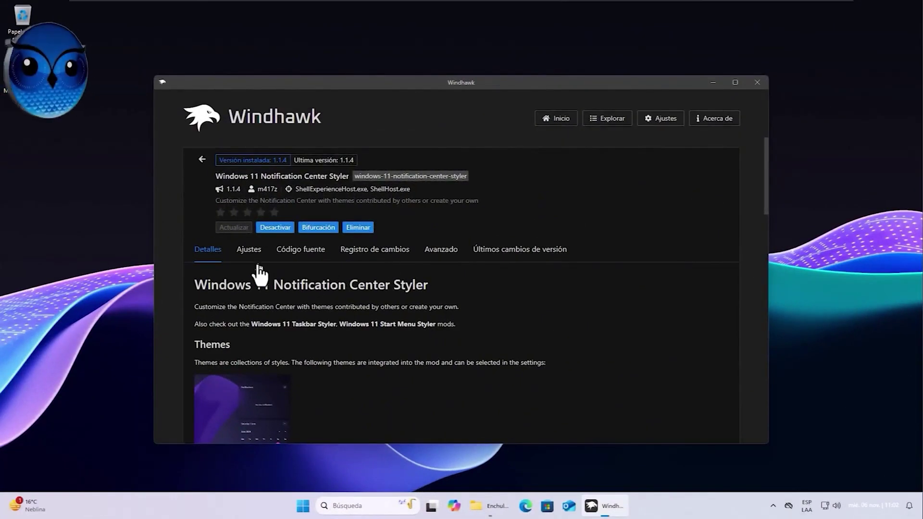
Step: Delete the entire default mod configuration text in the advanced options of "Windows 11 Notification Center Styler"
click(433, 255)
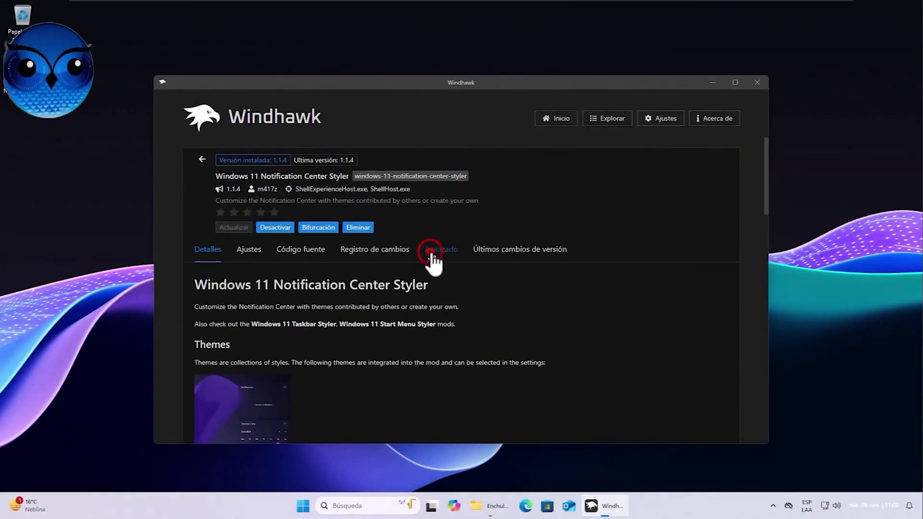
scroll(384, 298, down, 3)
drag(332, 265, 187, 239)
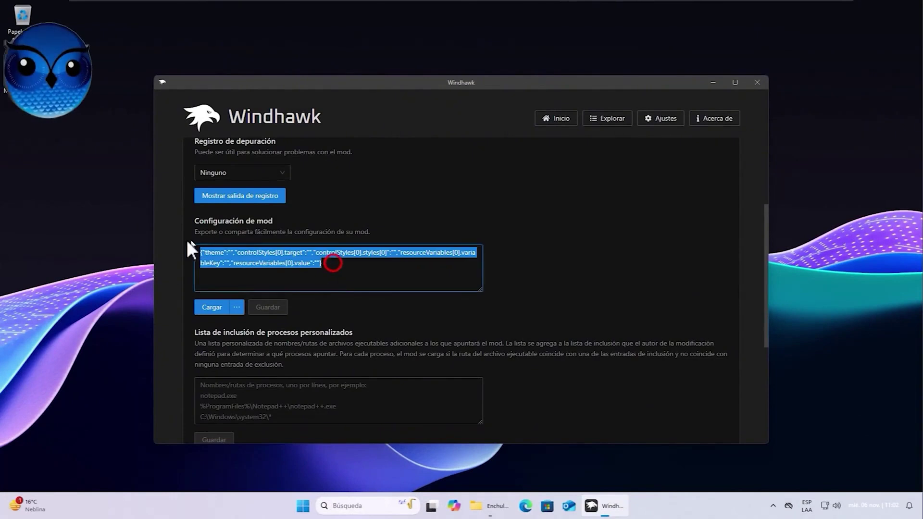
key(Delete)
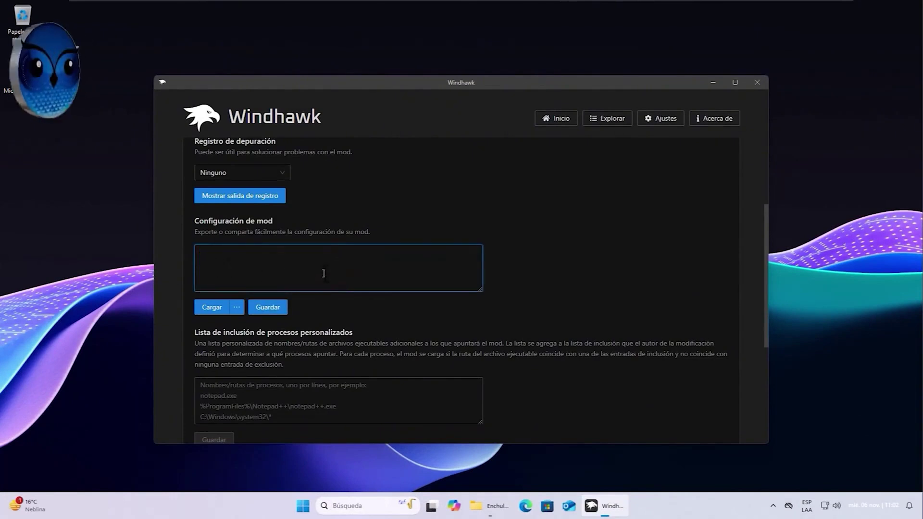
Step: Copy the full contents of the Notification Styler text file from the Enchulando_El_Escritorio folder, and minimize the Notepad and folder windows
click(483, 505)
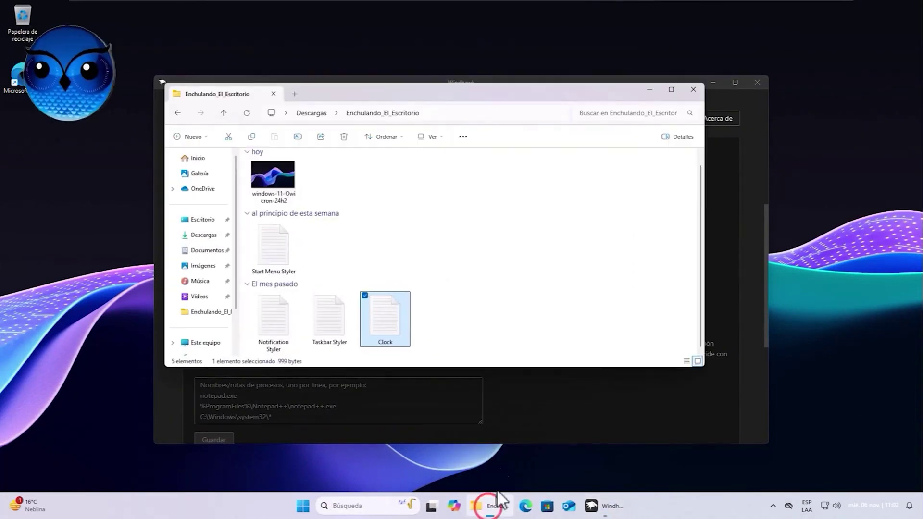
click(273, 322)
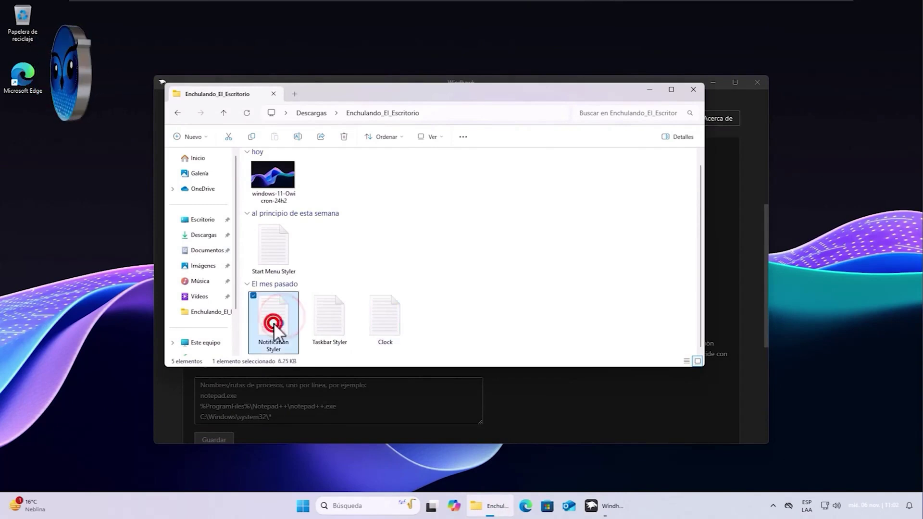
double_click(273, 322)
key(ctrl+a)
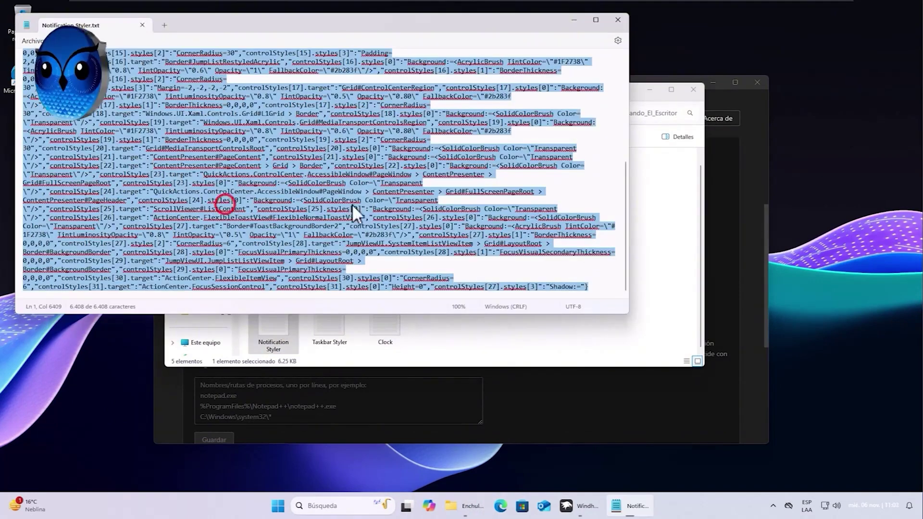
click(579, 22)
click(648, 87)
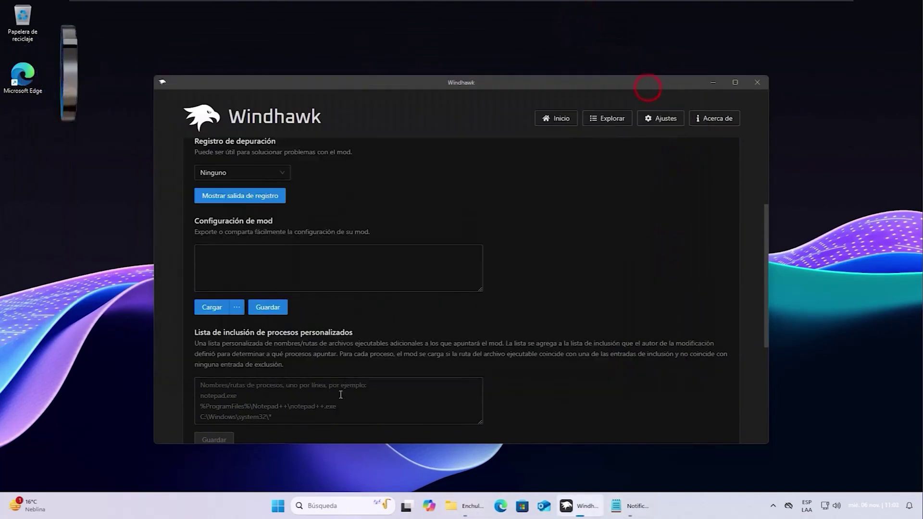
Step: Paste the copied configuration into the empty mod configuration of "Windows 11 Notification Center Styler" and save it
click(277, 261)
key(ctrl+v)
click(270, 308)
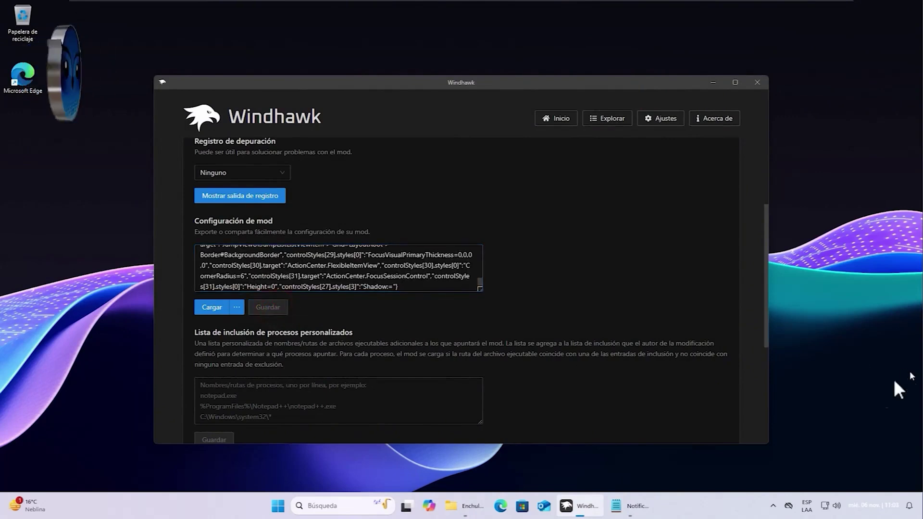
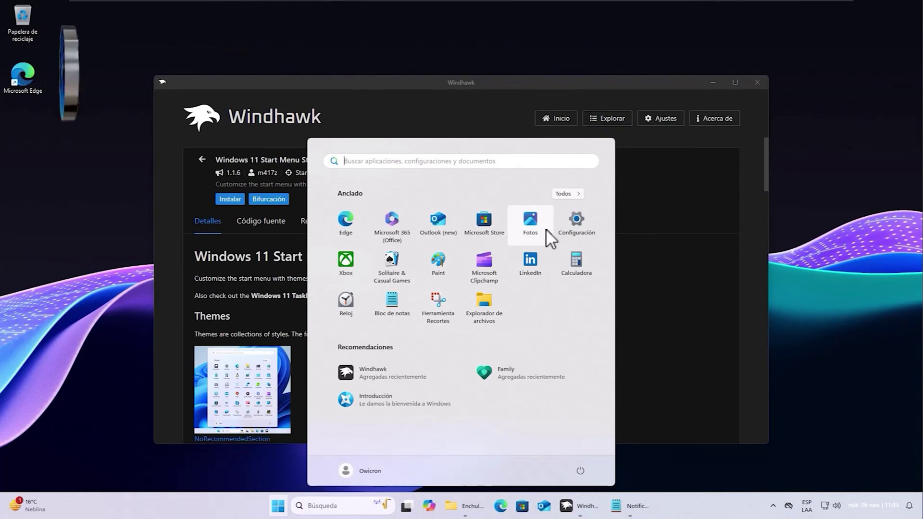
Step: Close the Start menu and install the "Windows 11 Start Menu Styler" mod, accepting the risk
click(516, 89)
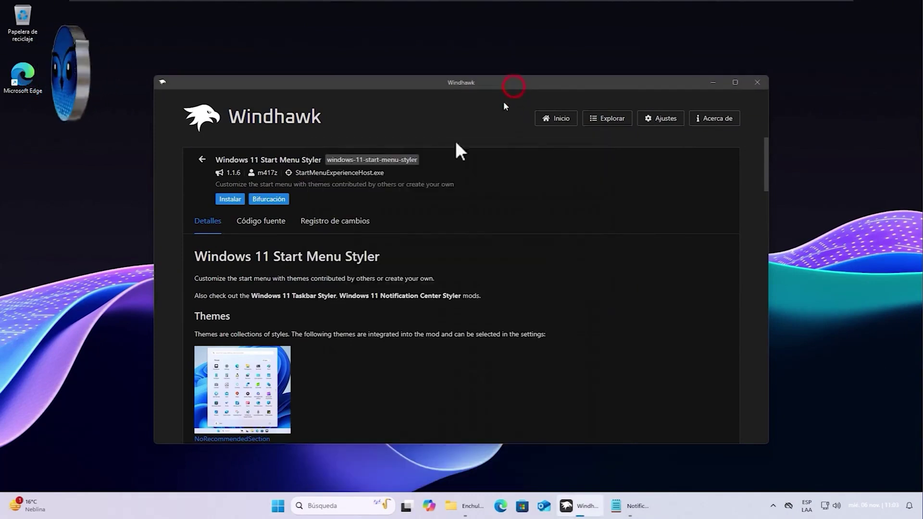
click(230, 199)
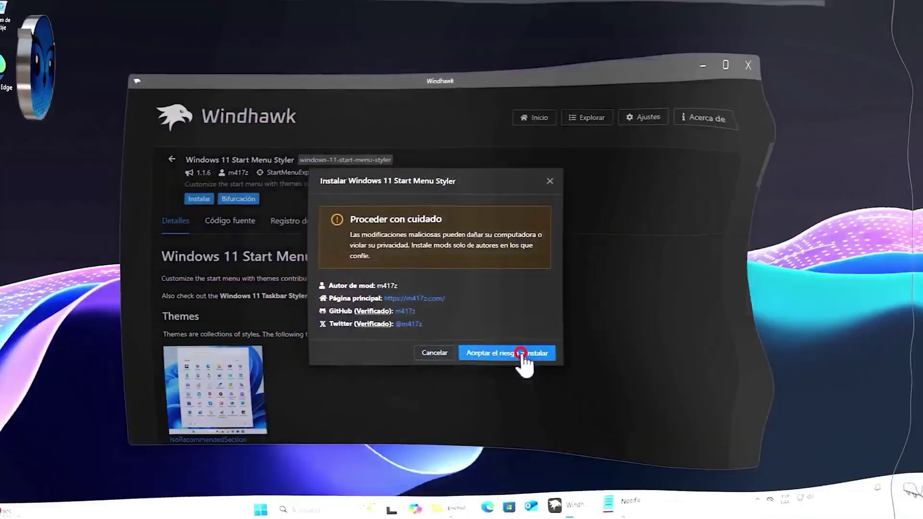
click(547, 354)
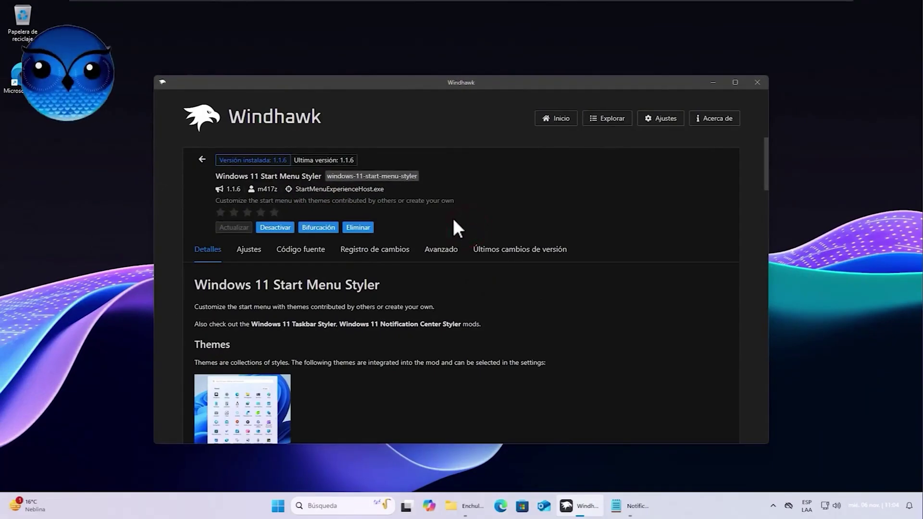
Step: Delete the entire default mod configuration text in the advanced options of "Windows 11 Start Menu Styler"
click(440, 250)
scroll(330, 336, down, 3)
drag(332, 263, 185, 246)
key(Delete)
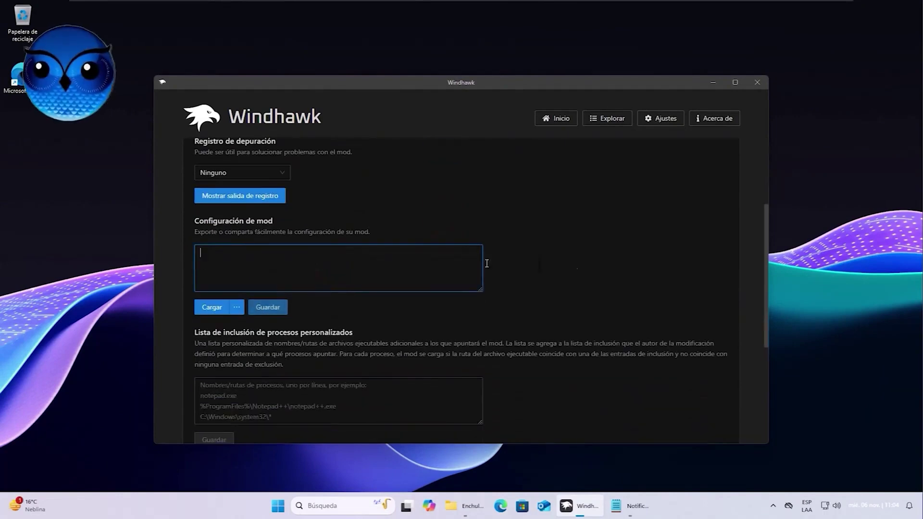
Step: Close the Notification Styler text file, copy the full contents of the Start Menu Styler text file, and return to Windhawk
click(627, 505)
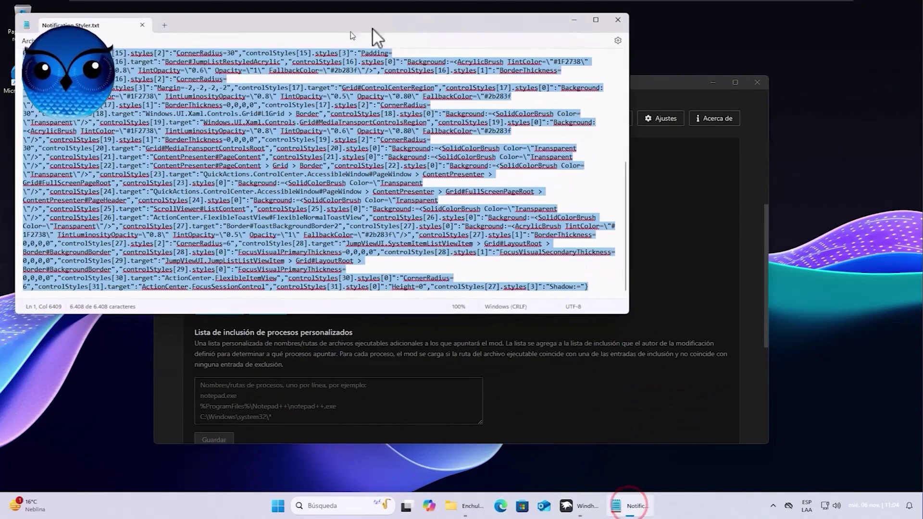
click(620, 22)
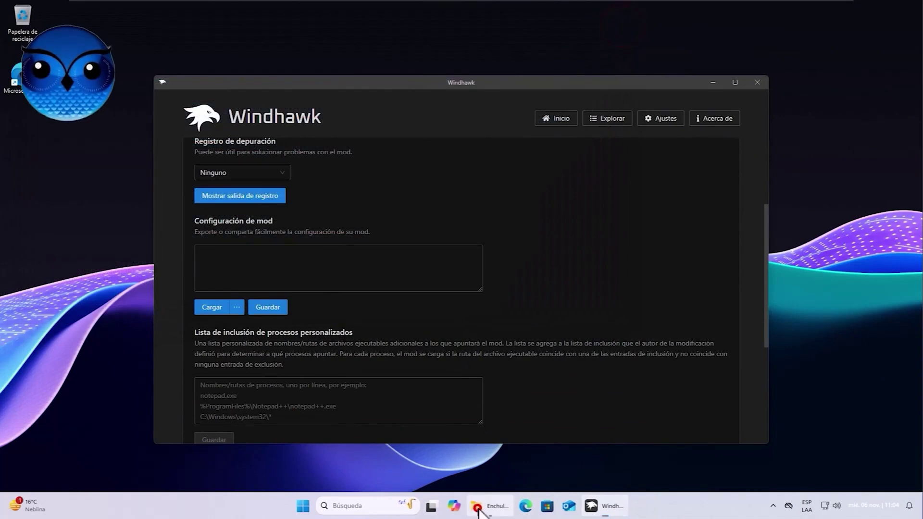
click(478, 502)
click(286, 254)
double_click(275, 253)
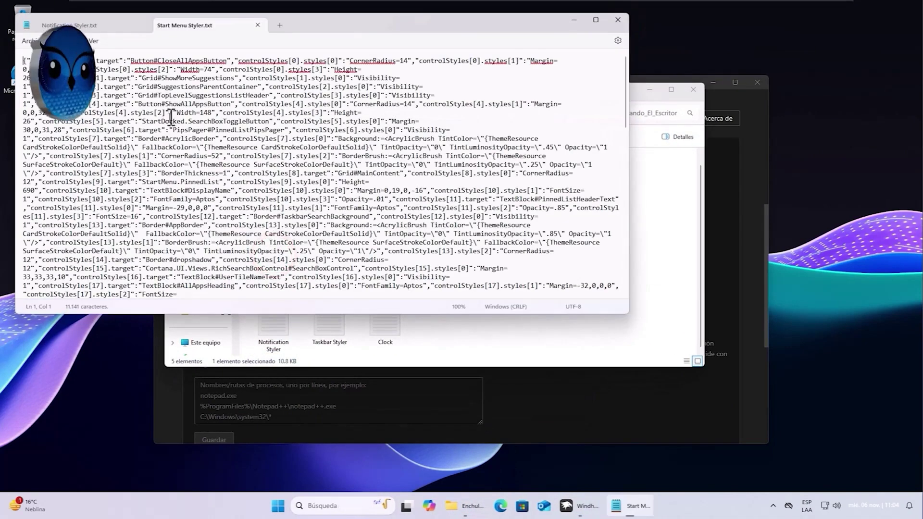
click(68, 41)
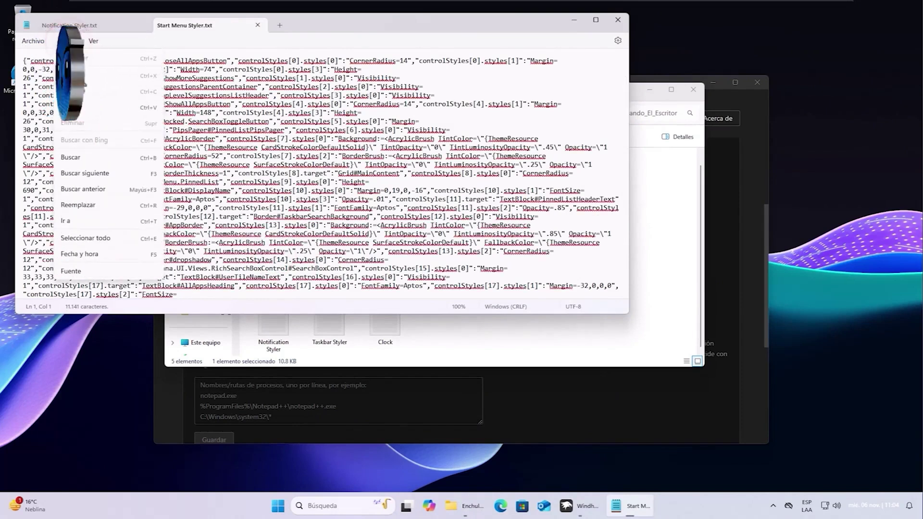
click(114, 239)
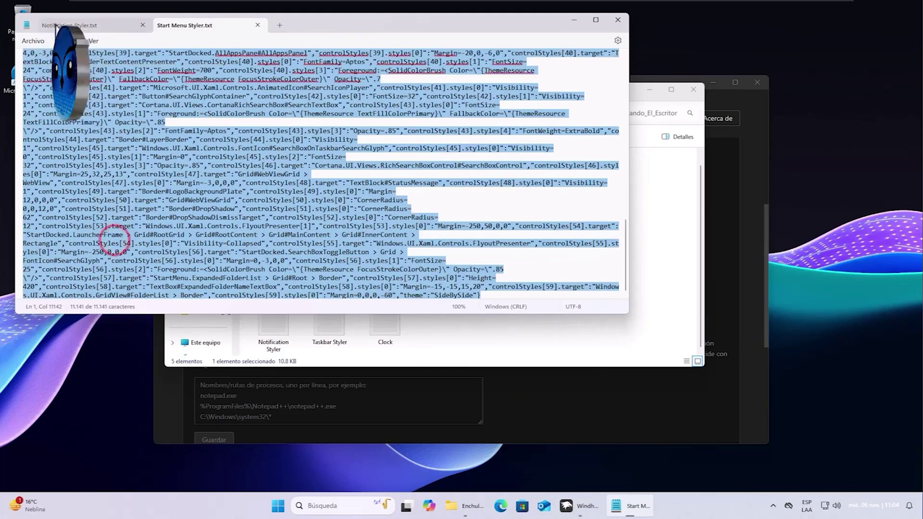
click(65, 40)
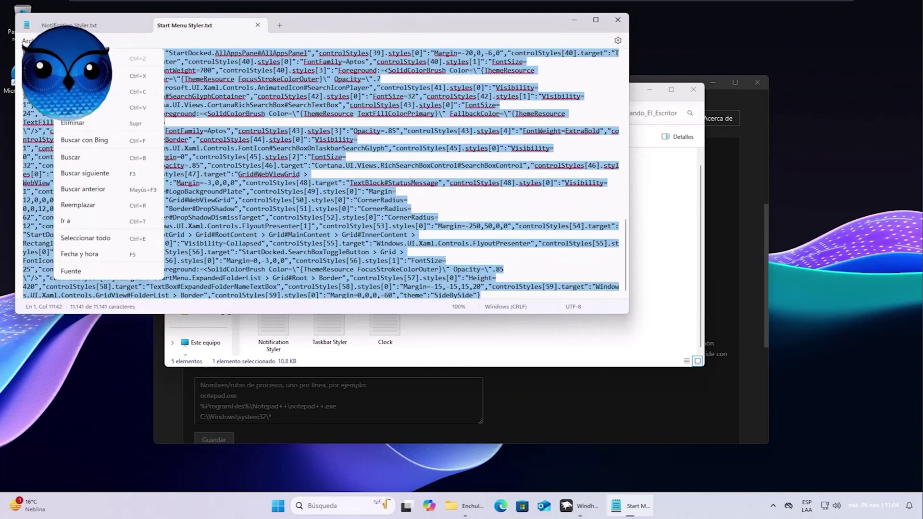
click(89, 92)
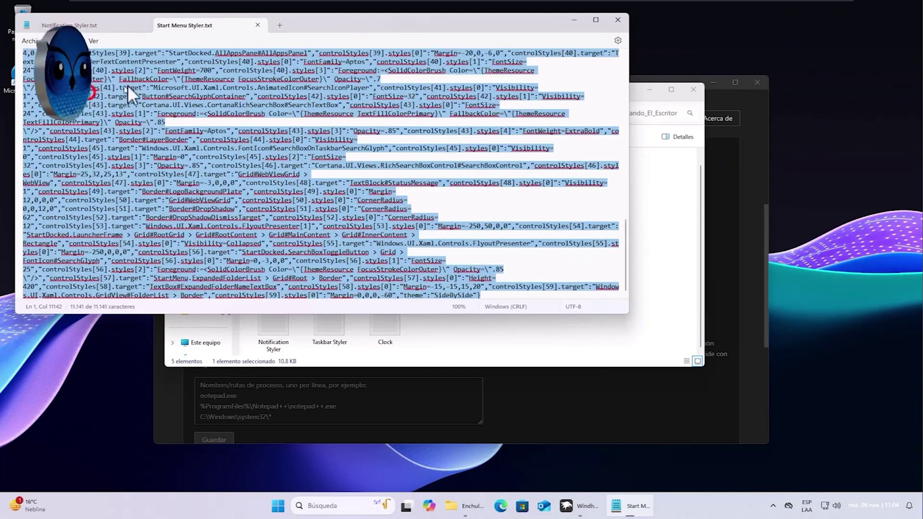
click(619, 20)
click(650, 90)
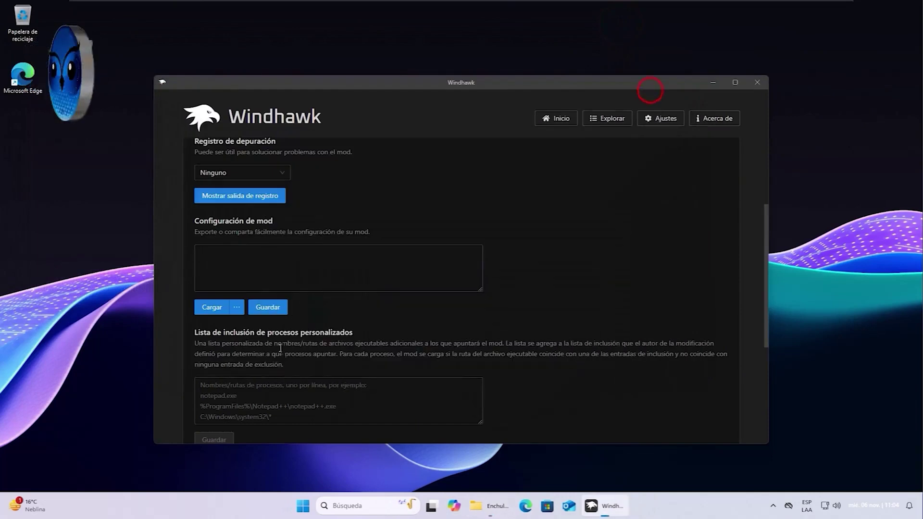
Step: Paste the copied configuration into the empty mod configuration of "Windows 11 Start Menu Styler" and save it
click(282, 270)
key(ctrl+v)
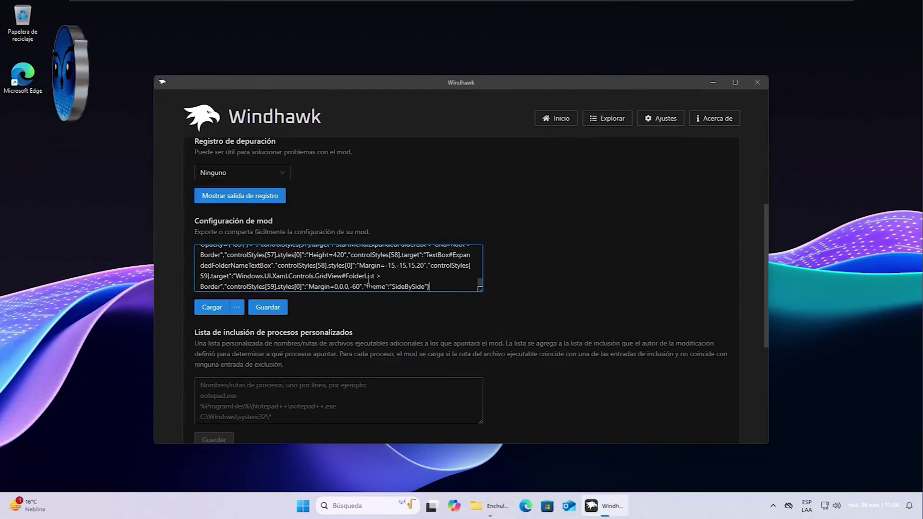
click(266, 307)
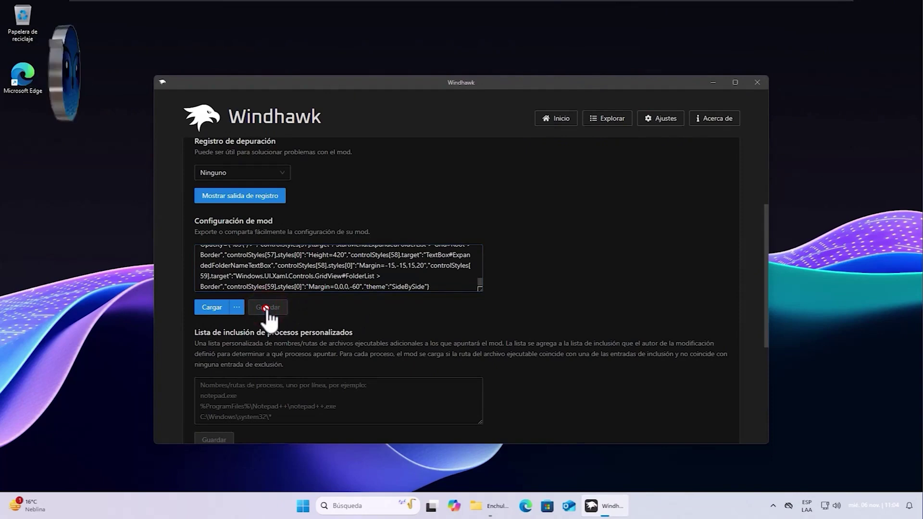
Step: Open the restyled Start menu, look through its list of all apps, and close it
click(303, 506)
scroll(567, 259, down, 2)
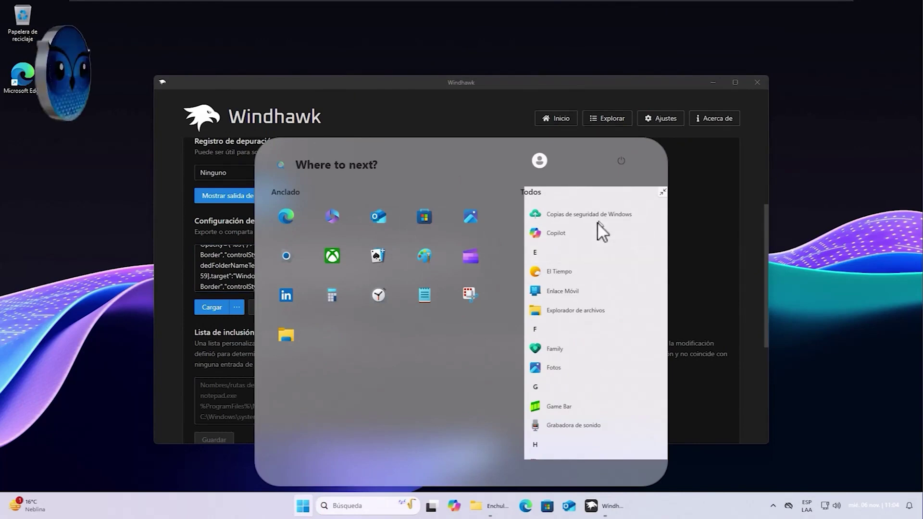
scroll(577, 249, down, 2)
scroll(575, 216, up, 5)
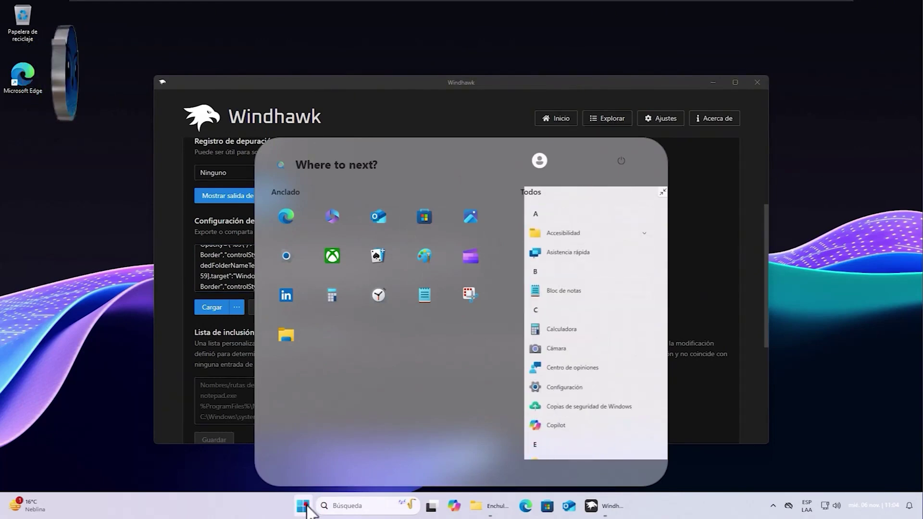
click(306, 506)
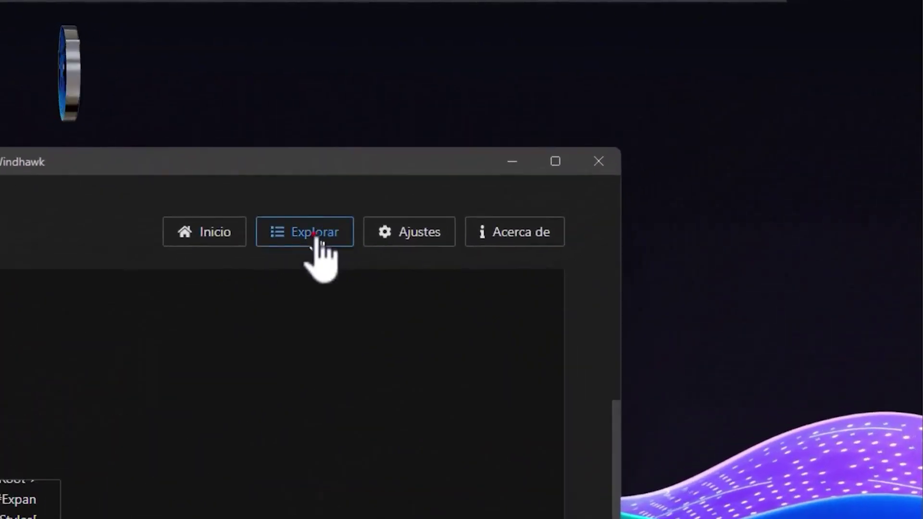
Step: Search the mod catalogue for "Windows 11 Taskbar Styler" and install that mod
click(313, 234)
triple_click(246, 141)
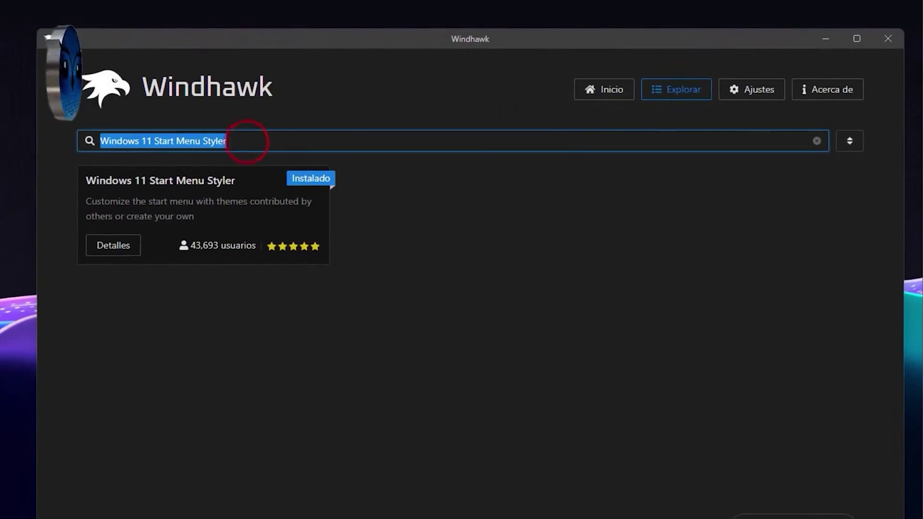
key(BackSpace)
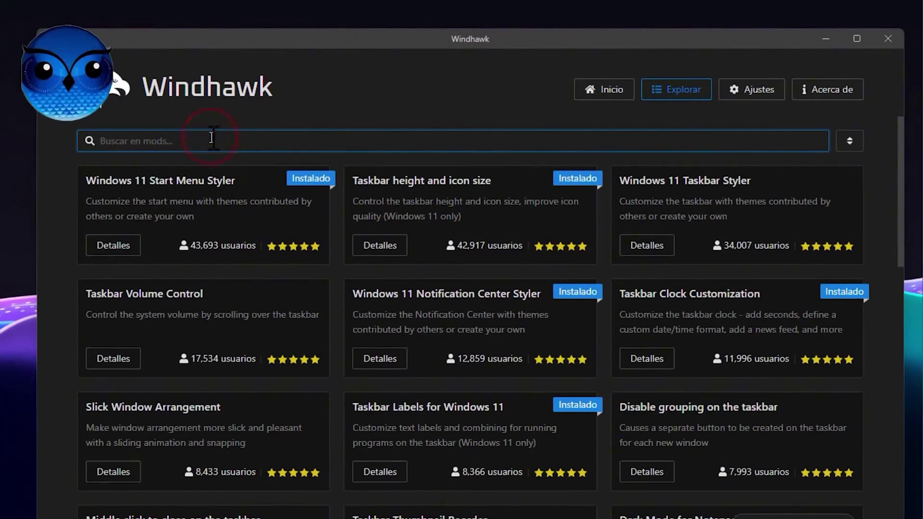
text(Windows 11 Taskbar Styler)
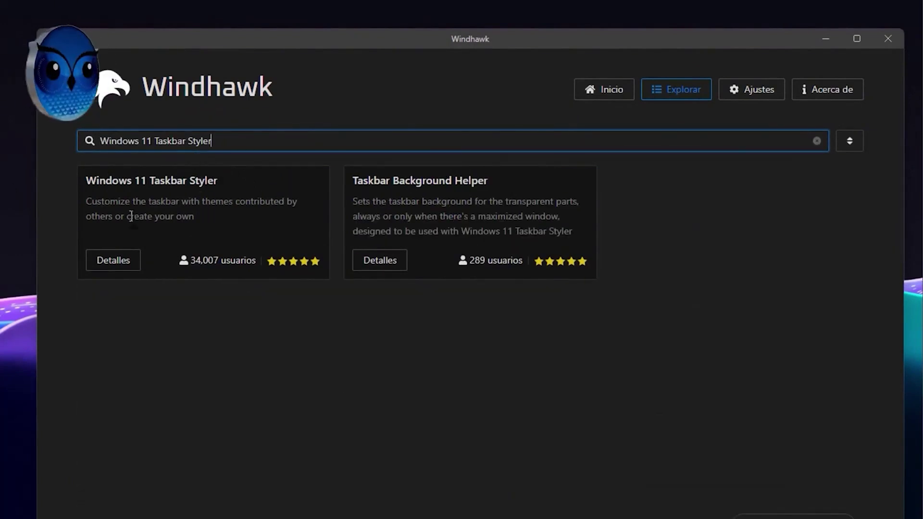
click(116, 260)
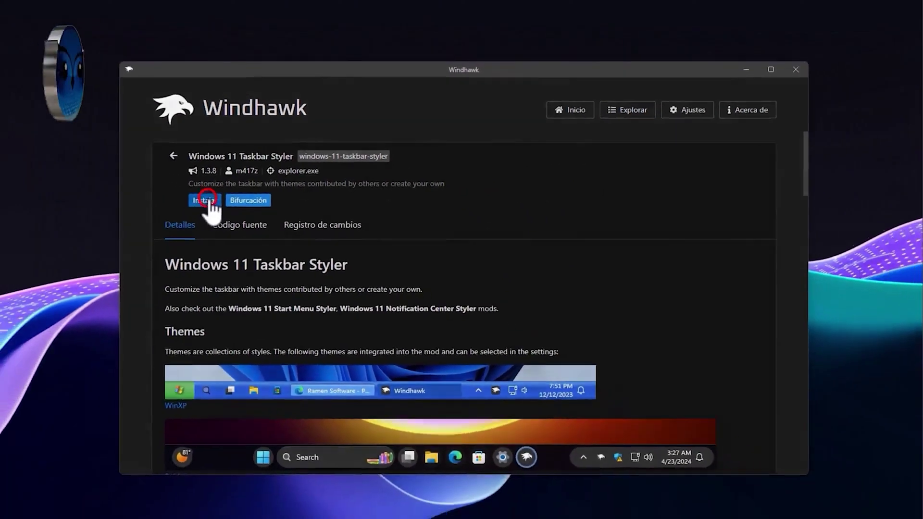
click(146, 204)
click(549, 357)
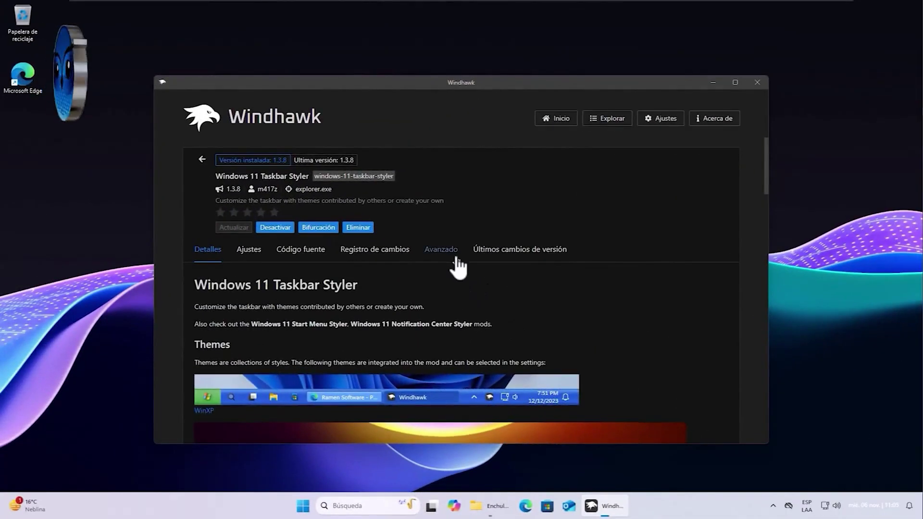
Step: Open the mod's advanced options, copy the full contents of the Taskbar Styler text file, and return to Windhawk
click(450, 255)
click(493, 511)
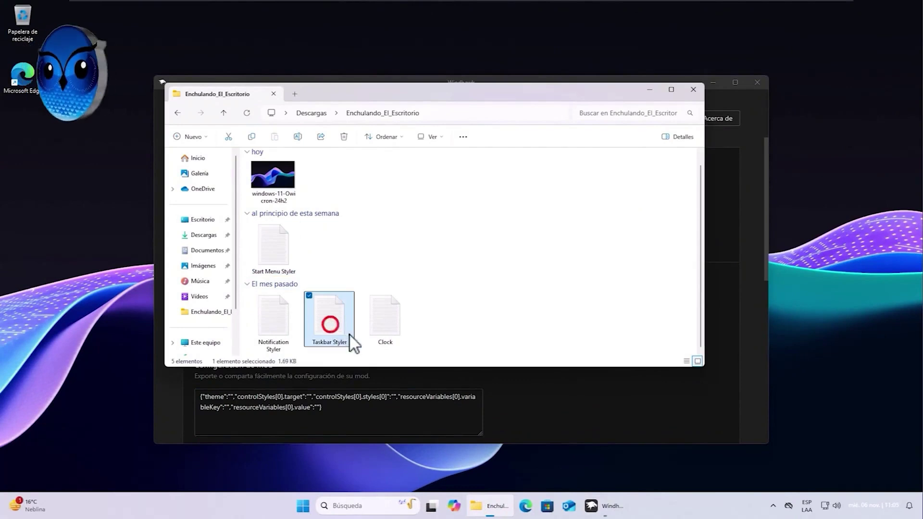
double_click(330, 318)
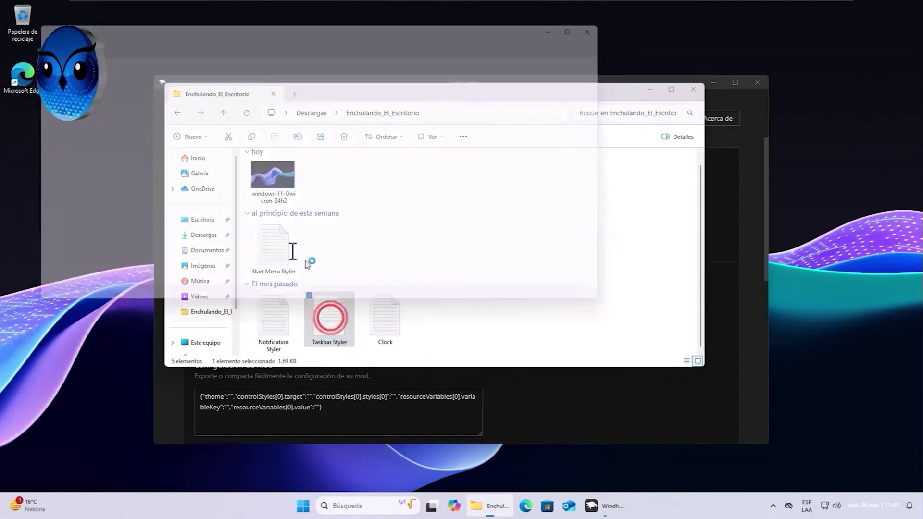
click(99, 239)
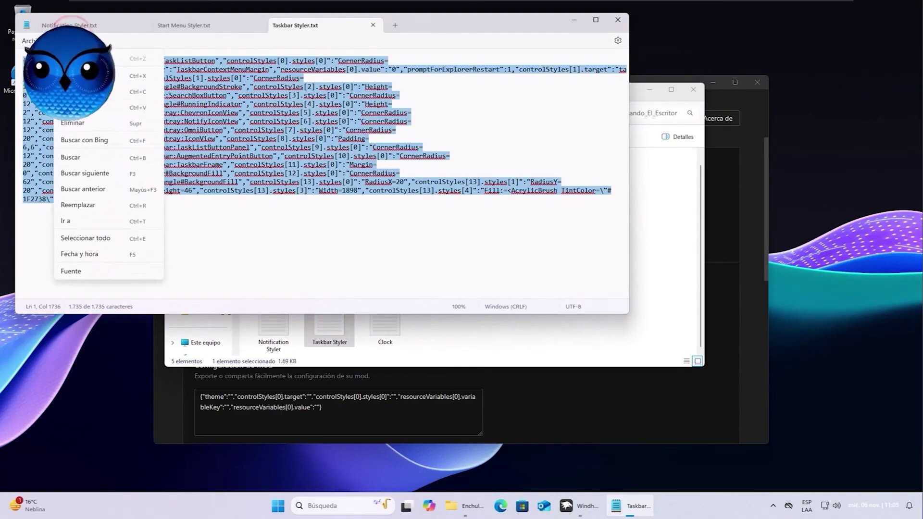
click(618, 21)
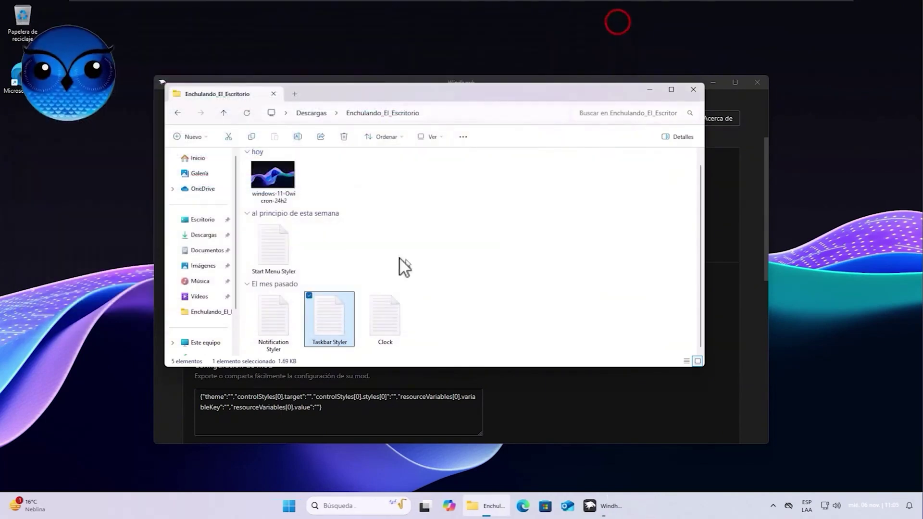
click(650, 94)
Step: Replace the default mod configuration of "Windows 11 Taskbar Styler" with the copied configuration and save it
drag(345, 412, 174, 376)
key(BackSpace)
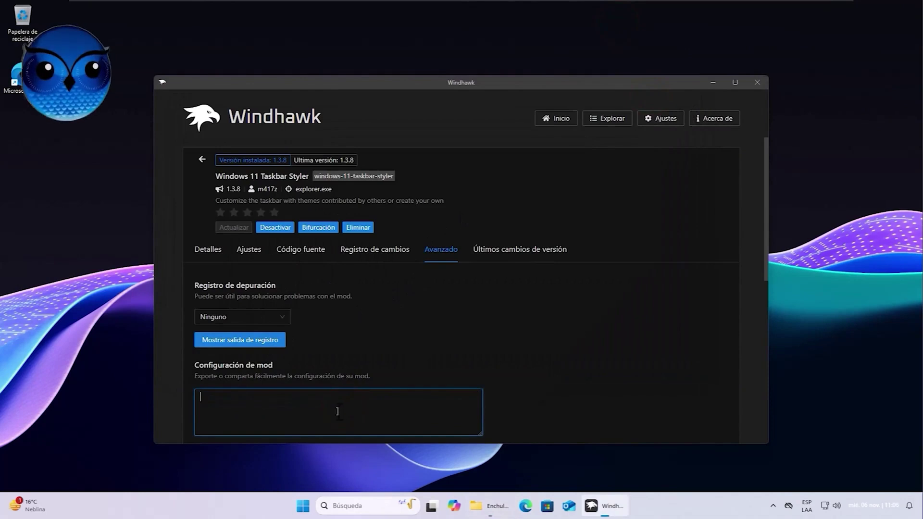
key(ctrl+v)
scroll(405, 342, down, 2)
scroll(405, 342, down, 1)
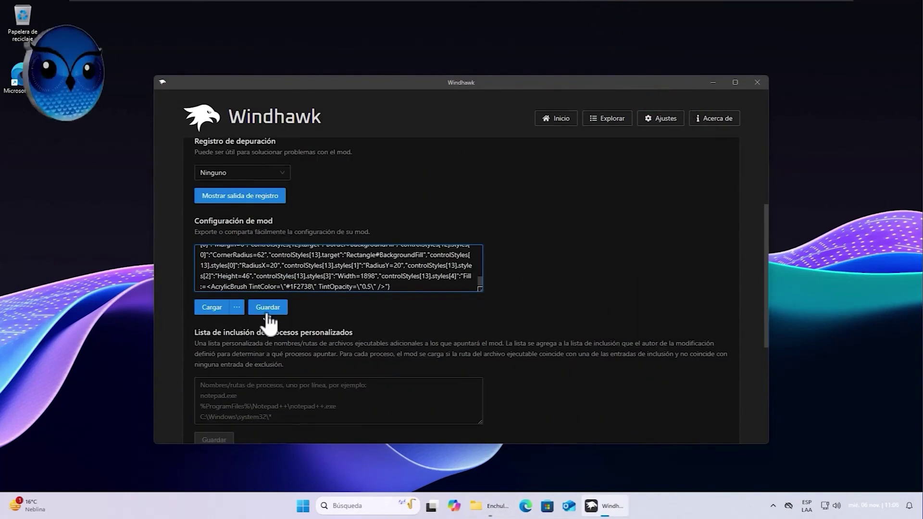
click(265, 308)
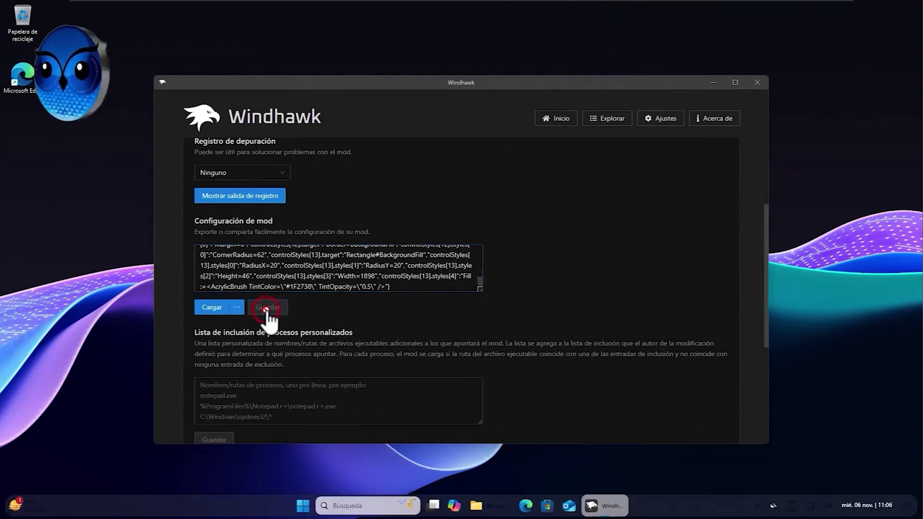
Step: Close Windhawk and clear any selection on the desktop
click(757, 82)
drag(485, 310, 29, 128)
click(168, 103)
Step: Open the Start menu, look through its list of all apps and alphabetical index, and close it
click(327, 505)
scroll(553, 327, up, 5)
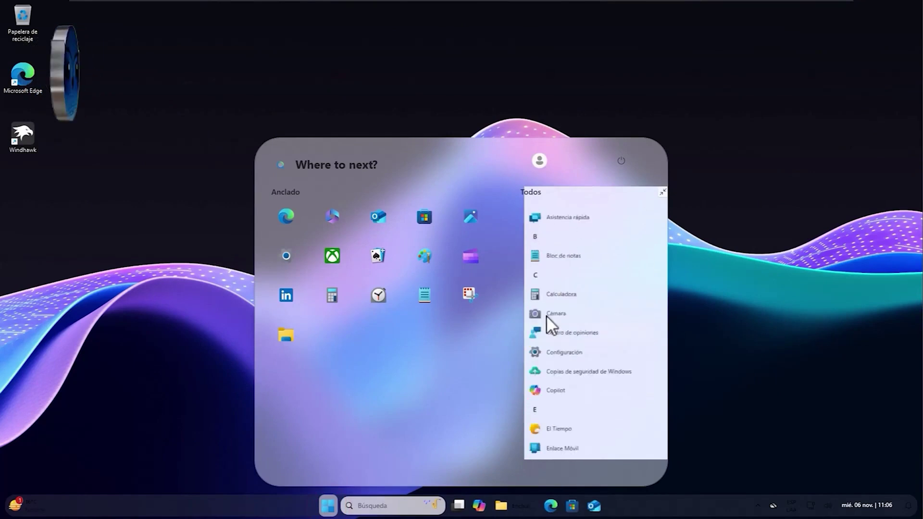
scroll(559, 287, down, 2)
scroll(559, 288, down, 4)
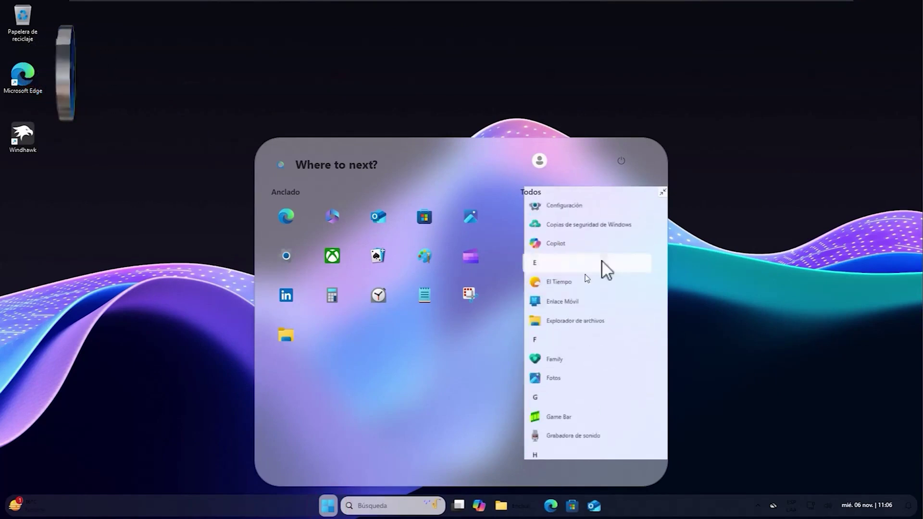
click(664, 193)
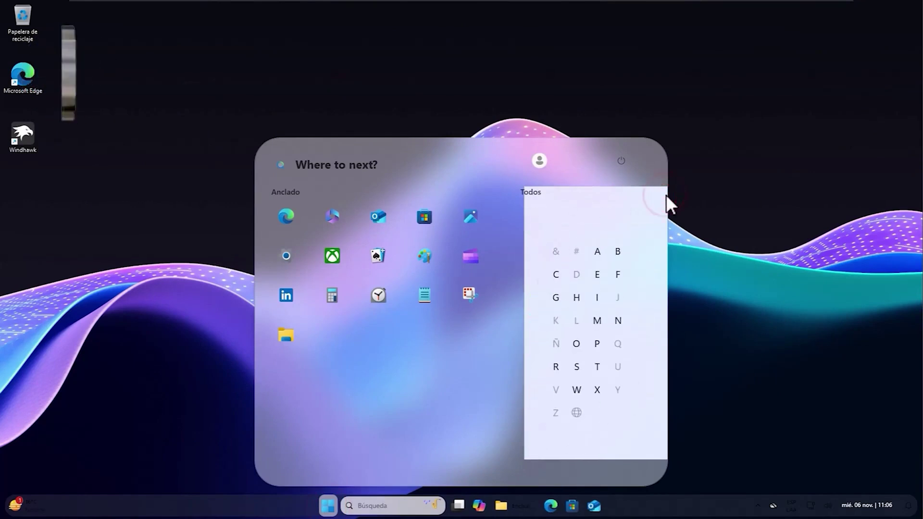
click(684, 181)
Step: Check the notification center and the Enchulando_El_Escritorio folder window, dismissing each one after viewing it
click(867, 504)
click(685, 248)
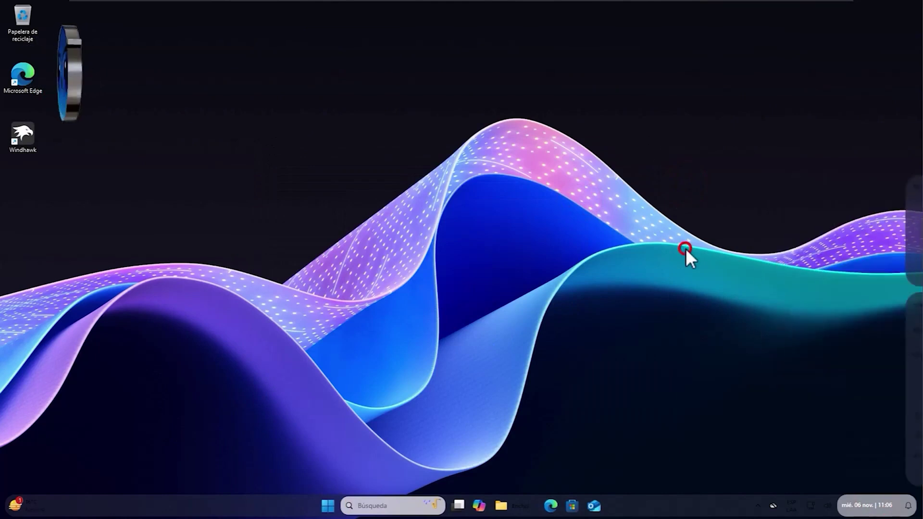
click(521, 506)
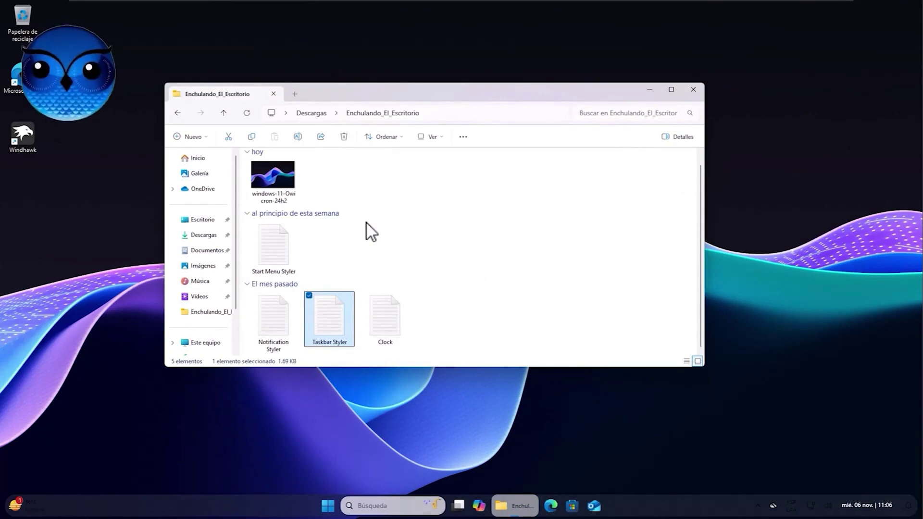
click(647, 90)
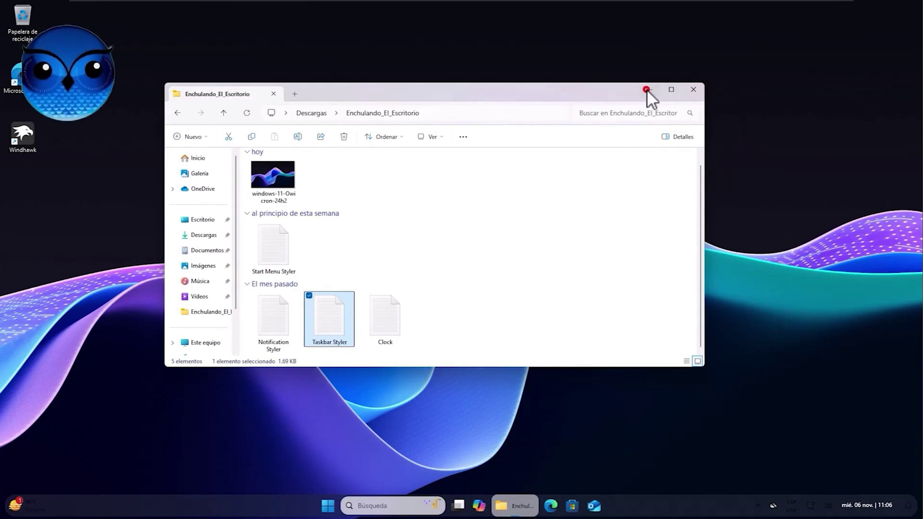
click(548, 507)
click(449, 63)
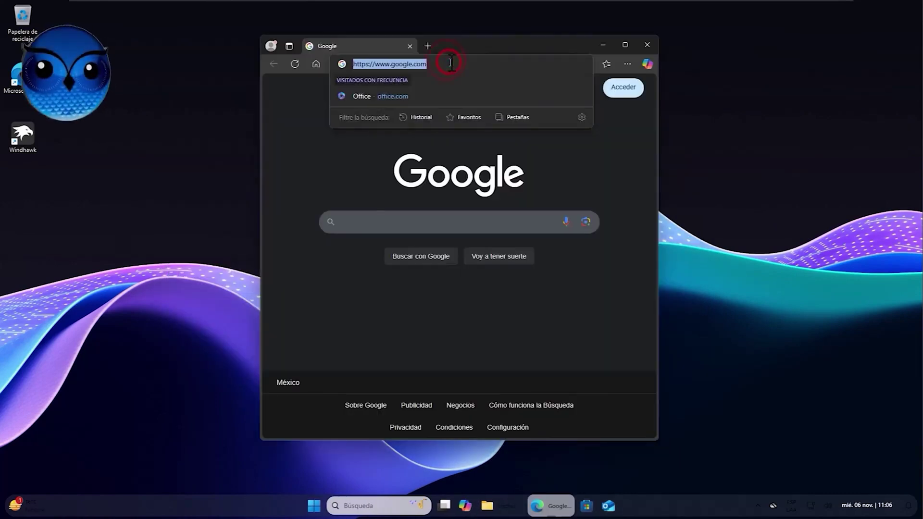
text(https://github.com/Maplespe/ExplorerBlurMica/releases/tag/2.0.1)
key(Return)
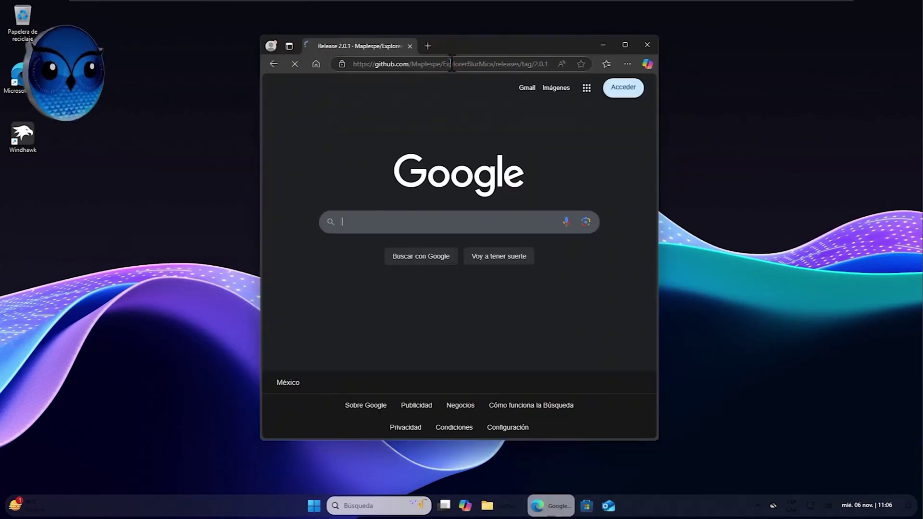
click(502, 139)
click(520, 151)
Step: Download Release_x64.zip from the release assets, show it in the downloads folder, and close the browser
scroll(436, 207, down, 2)
scroll(336, 154, up, 2)
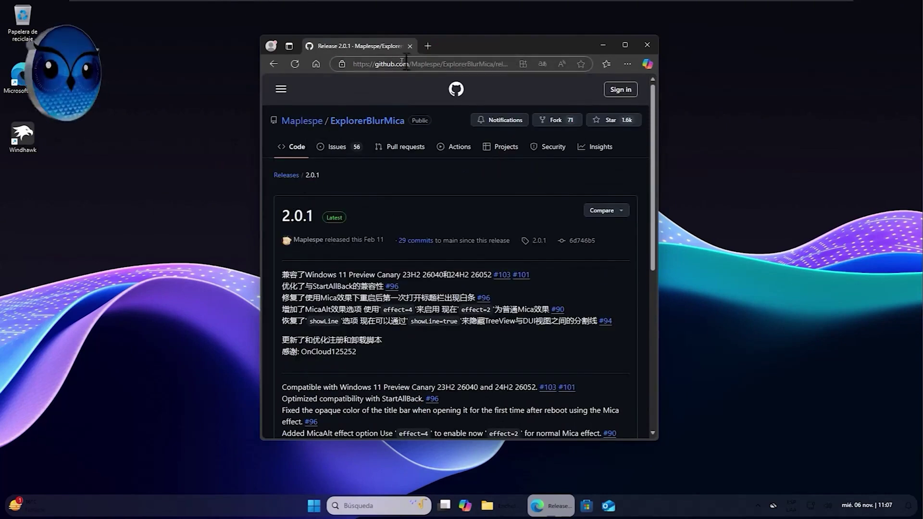
scroll(377, 137, down, 6)
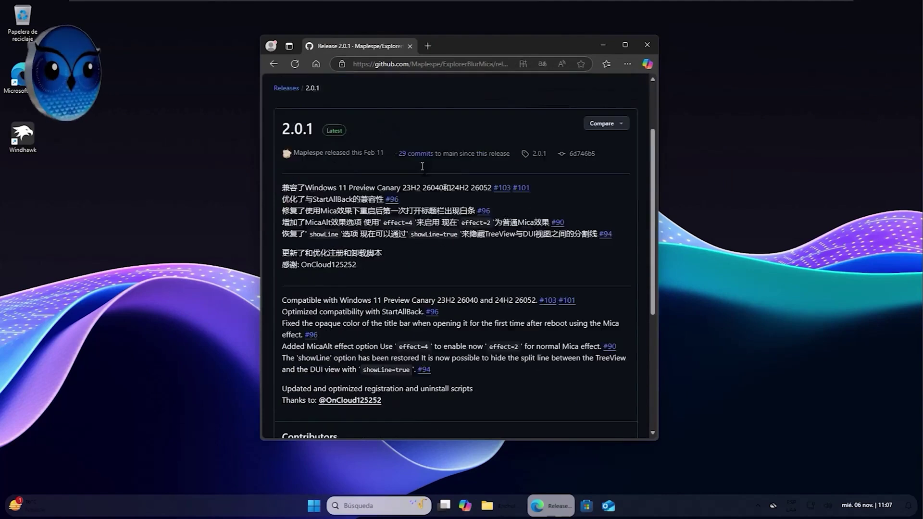
click(322, 296)
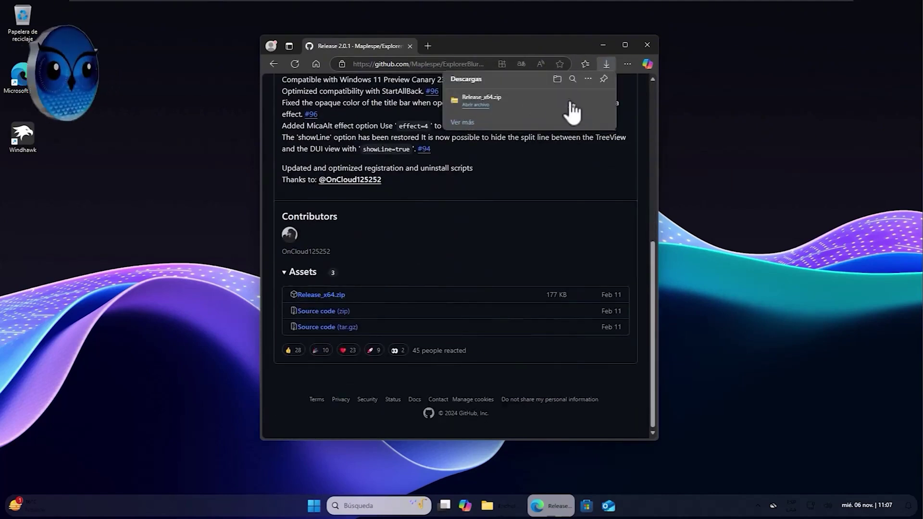
click(558, 80)
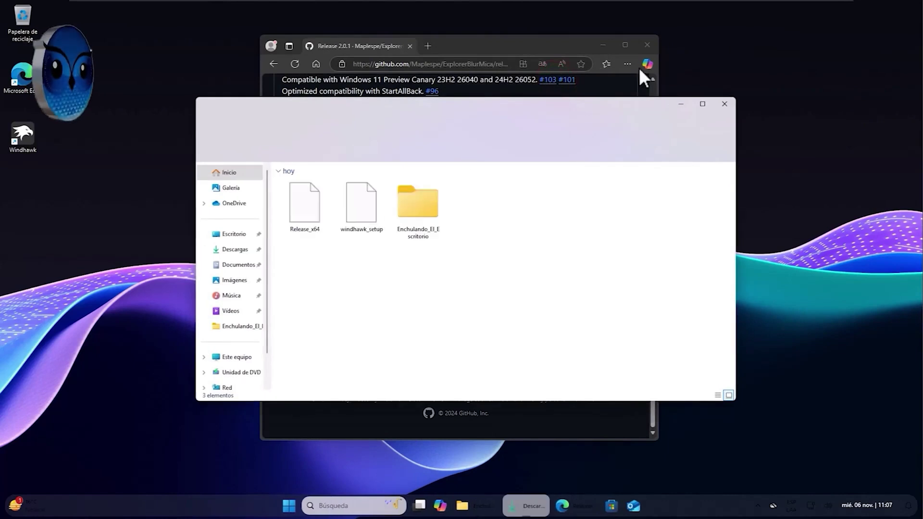
click(647, 39)
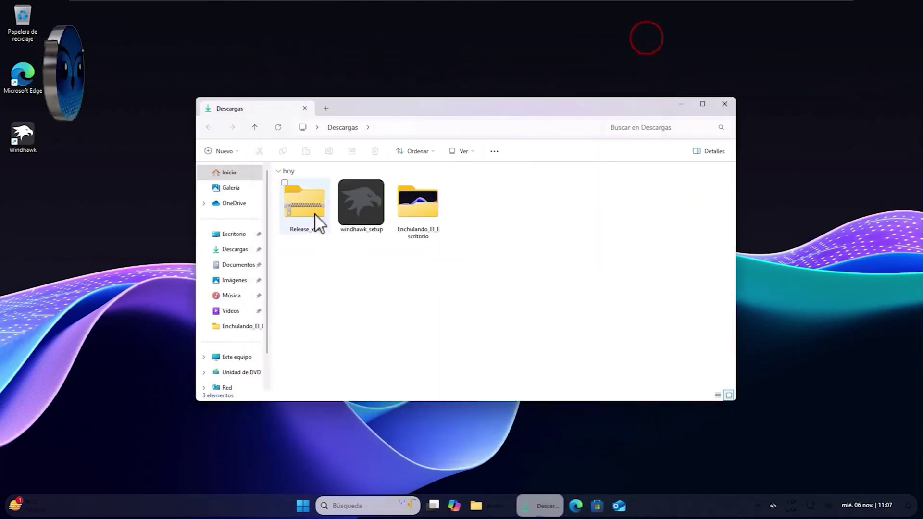
Step: Extract all files from the downloaded Release_x64 archive
right_click(311, 212)
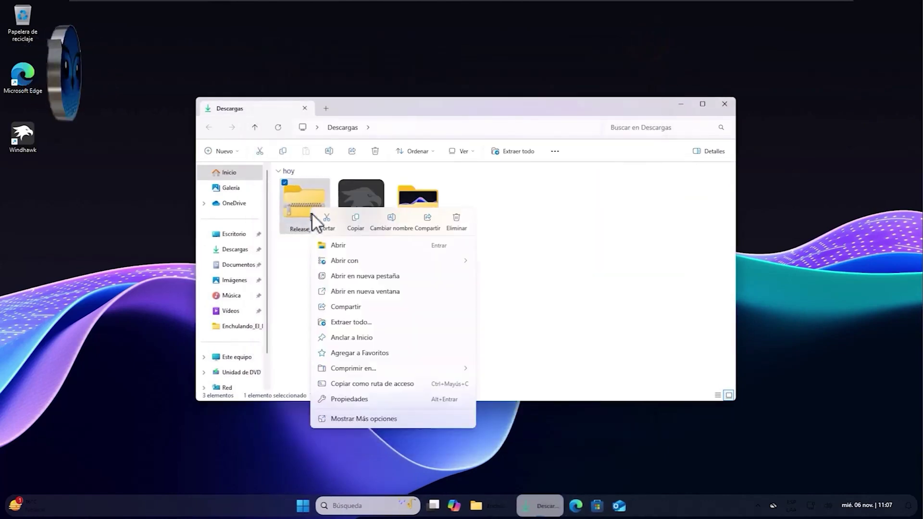
click(368, 326)
click(543, 342)
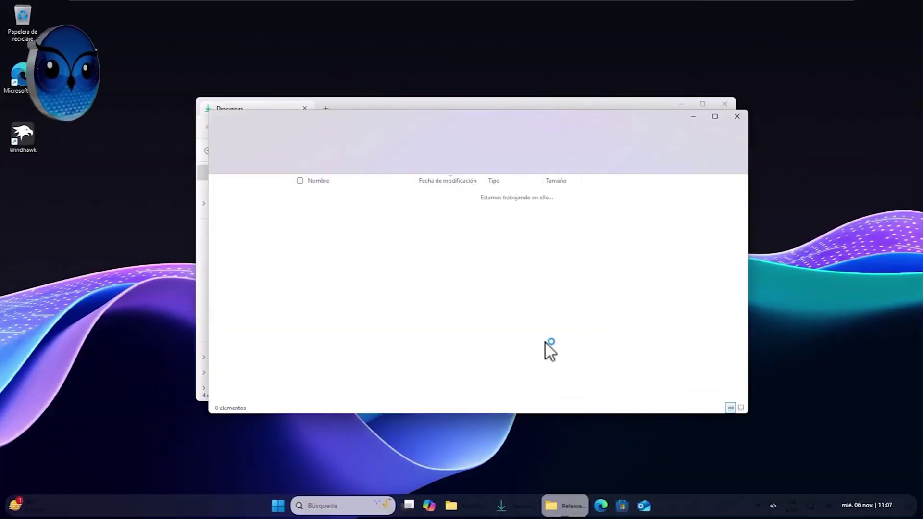
Step: Check the contents of the extracted Release folder, return to Release_x64, and cut the Release folder
click(328, 223)
double_click(328, 223)
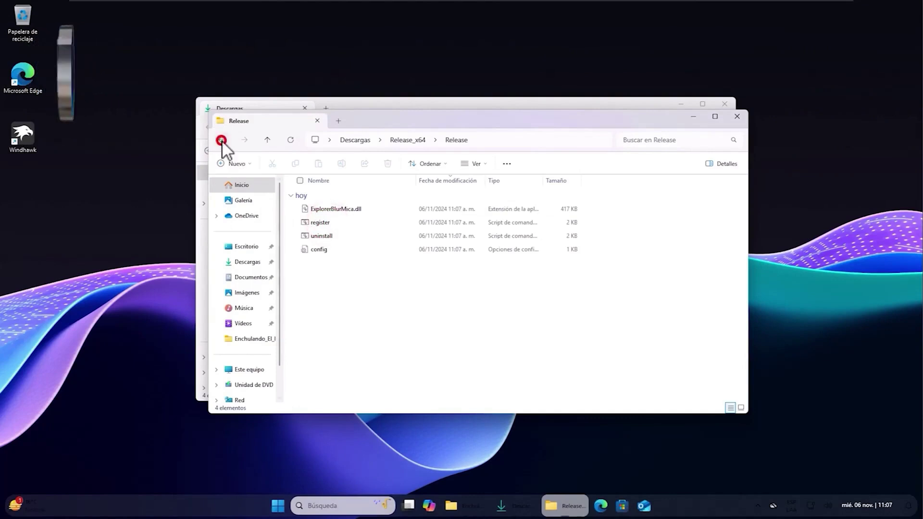
click(221, 139)
right_click(316, 221)
click(328, 236)
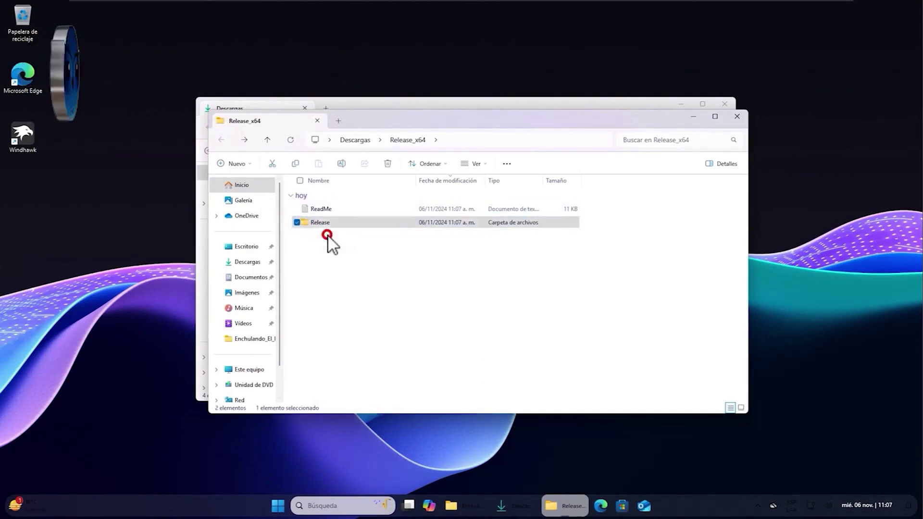
Step: Paste the Release folder into the root of Disco local (C:)
click(248, 369)
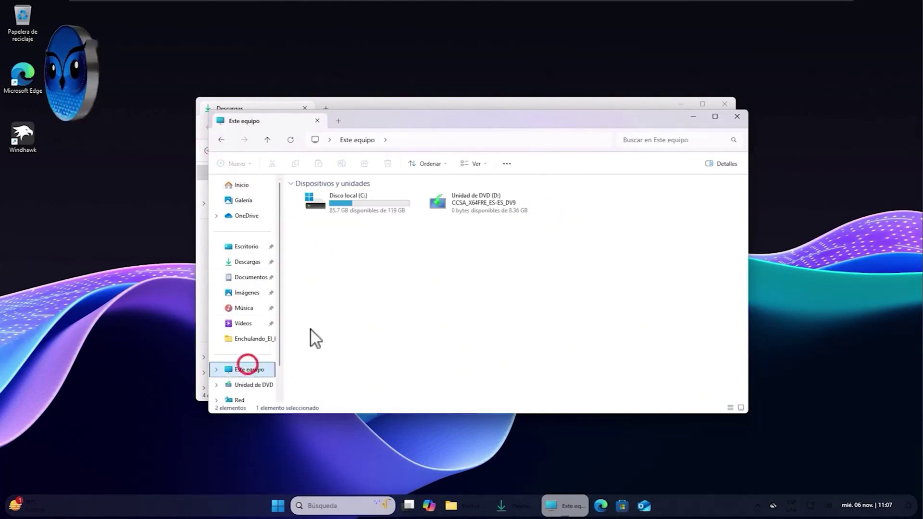
double_click(350, 198)
right_click(321, 293)
click(338, 304)
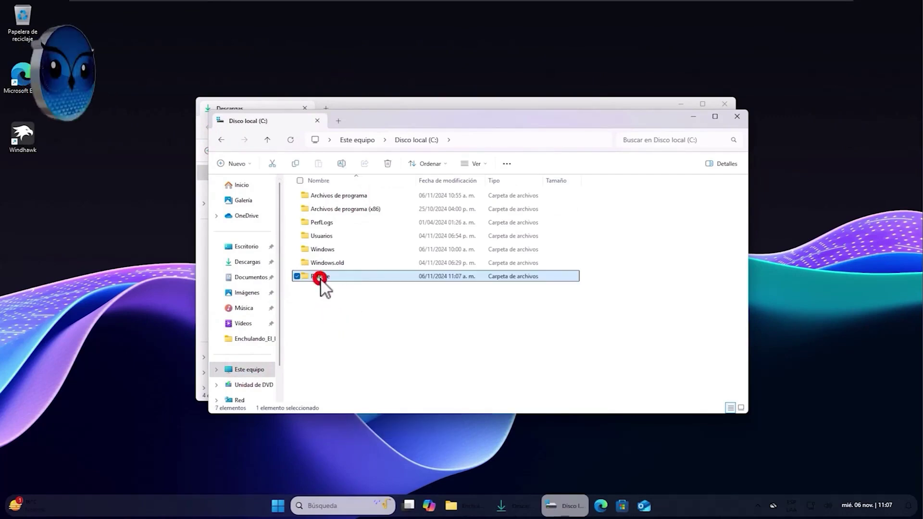
Step: Open the Release folder on drive C:, close the spare Descargas window, and show the files as larger icons
double_click(320, 278)
click(724, 104)
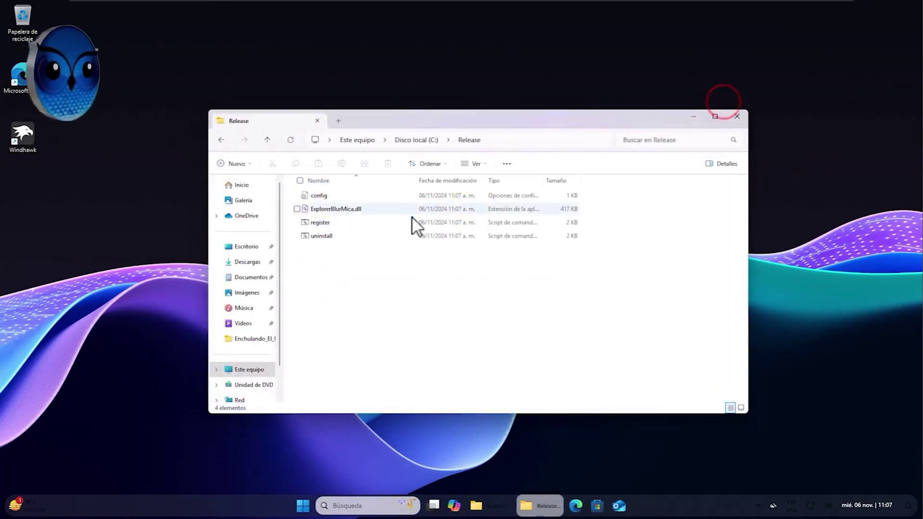
click(480, 163)
click(489, 203)
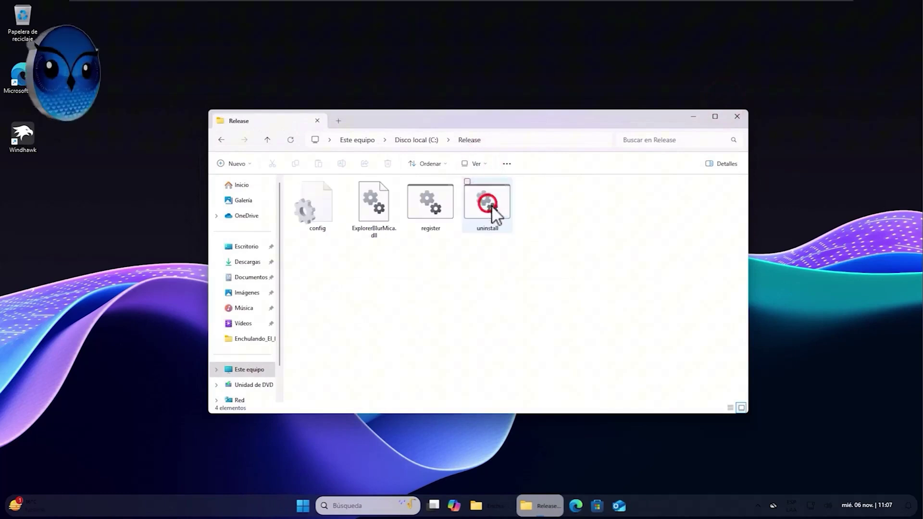
Step: Run the register file as administrator, allow it past SmartScreen and user account control, and accept the registration message
click(440, 201)
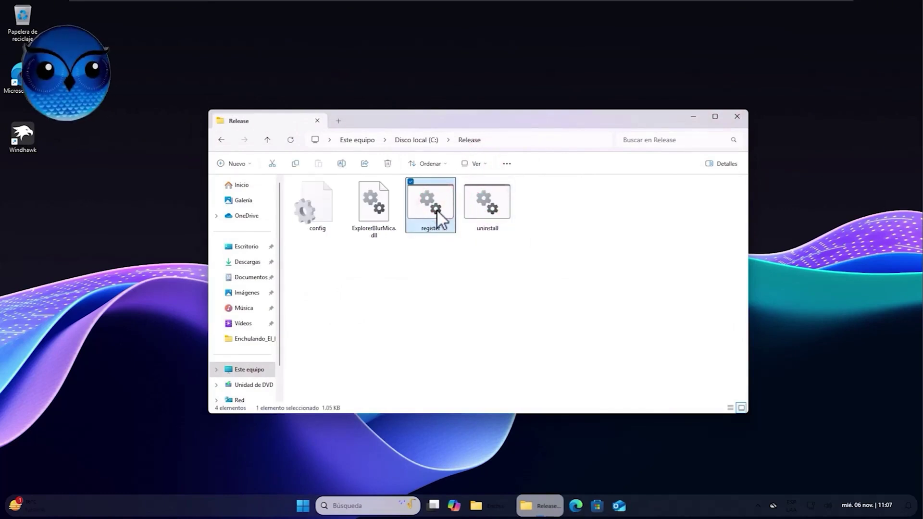
right_click(435, 201)
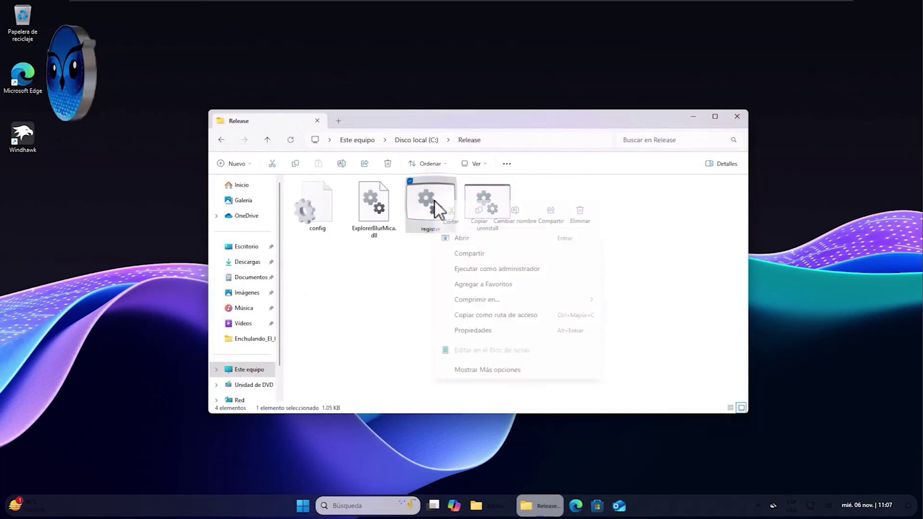
click(472, 273)
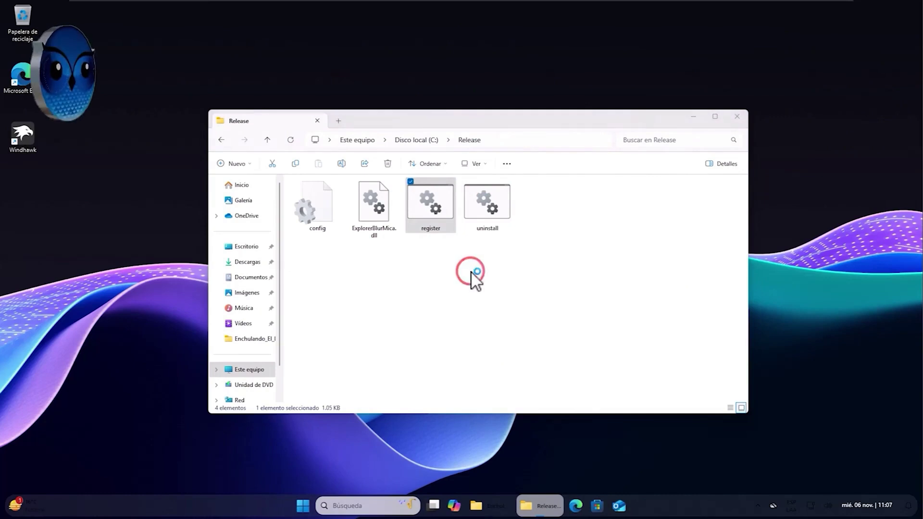
click(382, 181)
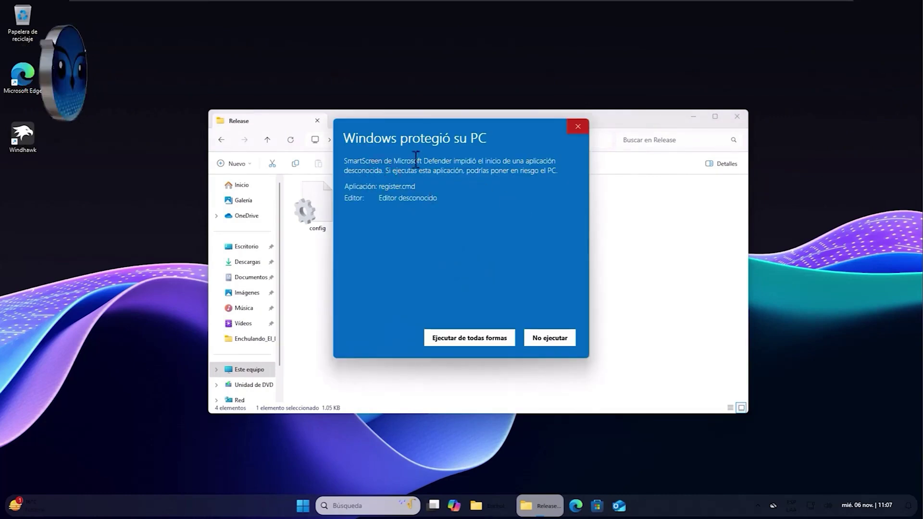
click(471, 340)
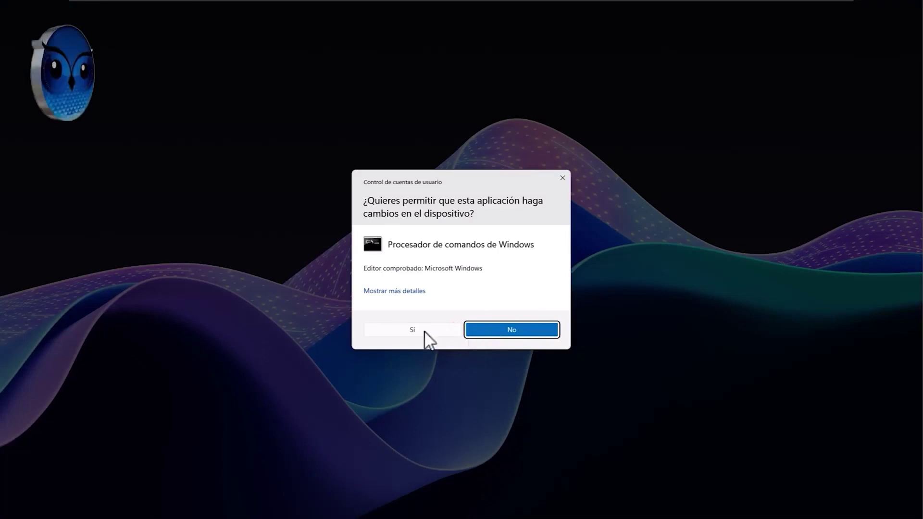
click(416, 331)
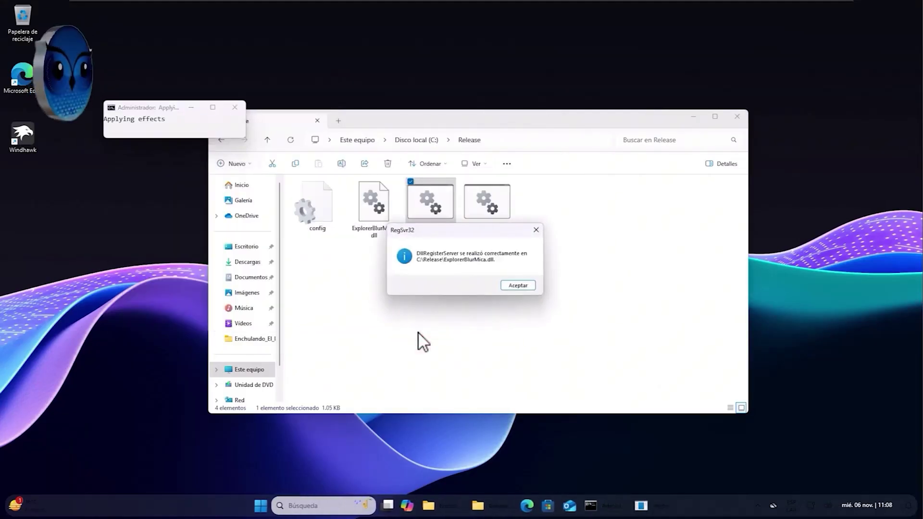
click(518, 286)
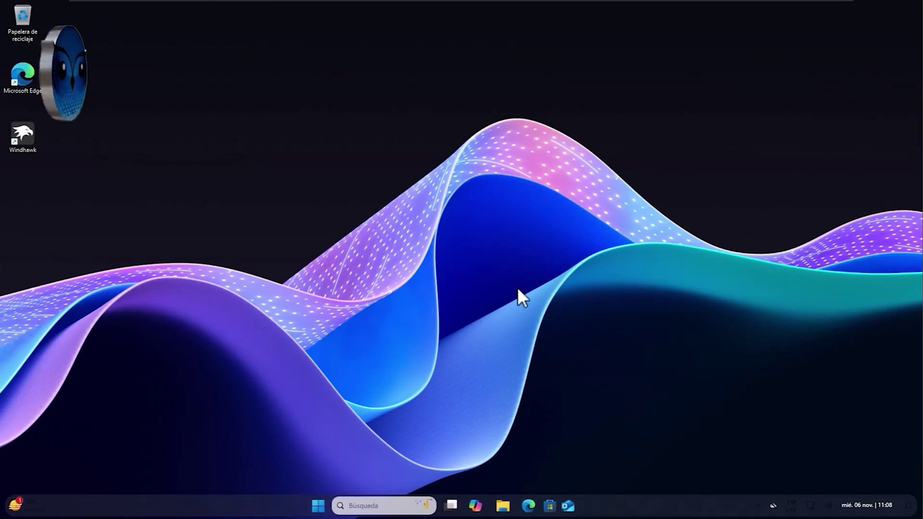
click(517, 287)
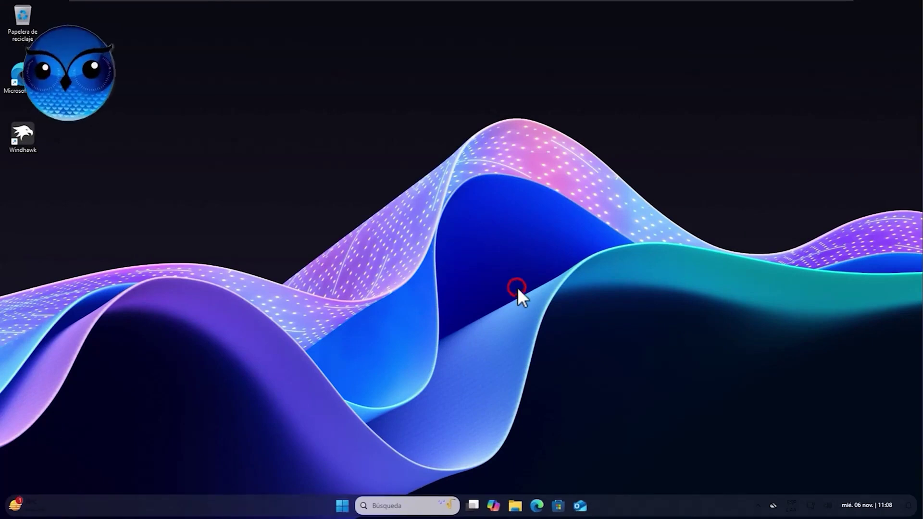
Step: Open File Explorer and, in its folder options, set it to open in Este equipo
click(515, 504)
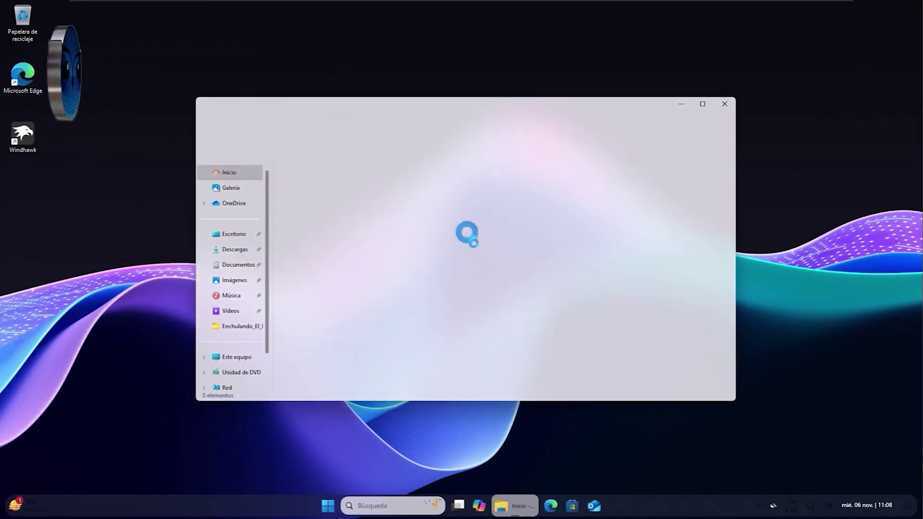
drag(474, 110, 433, 117)
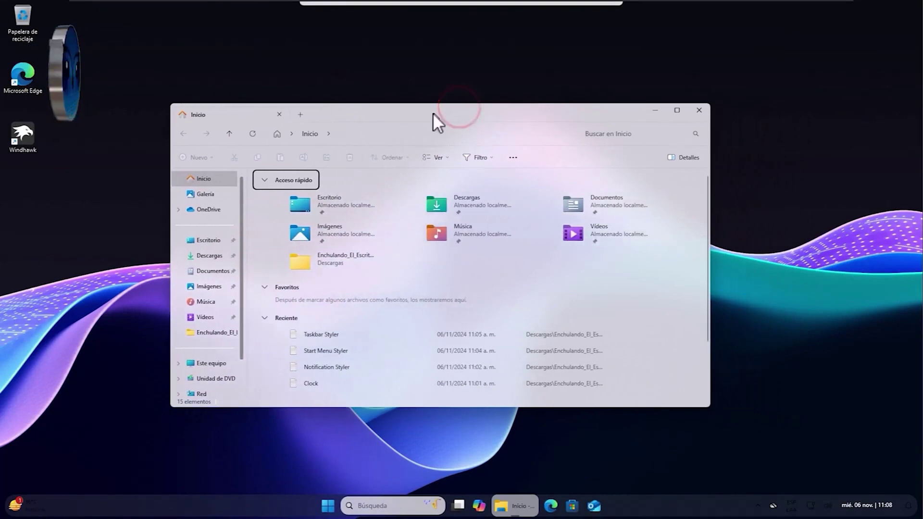
click(511, 157)
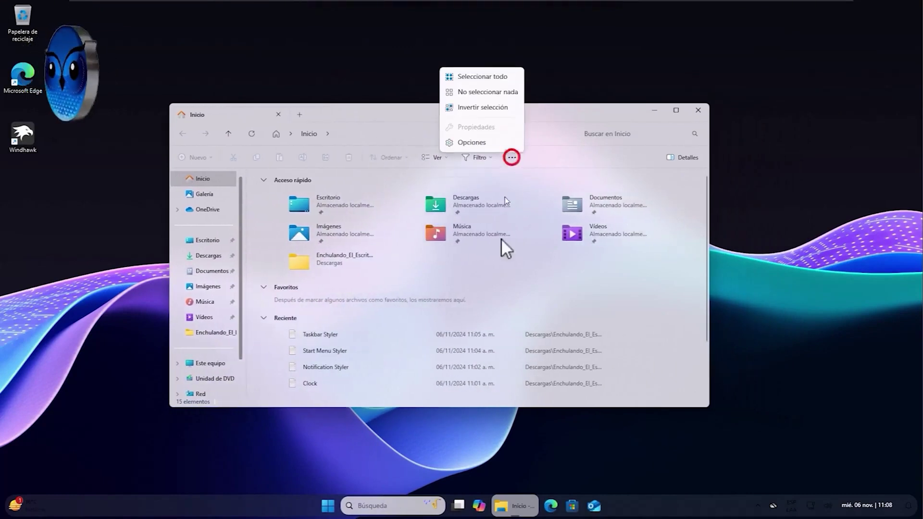
click(473, 137)
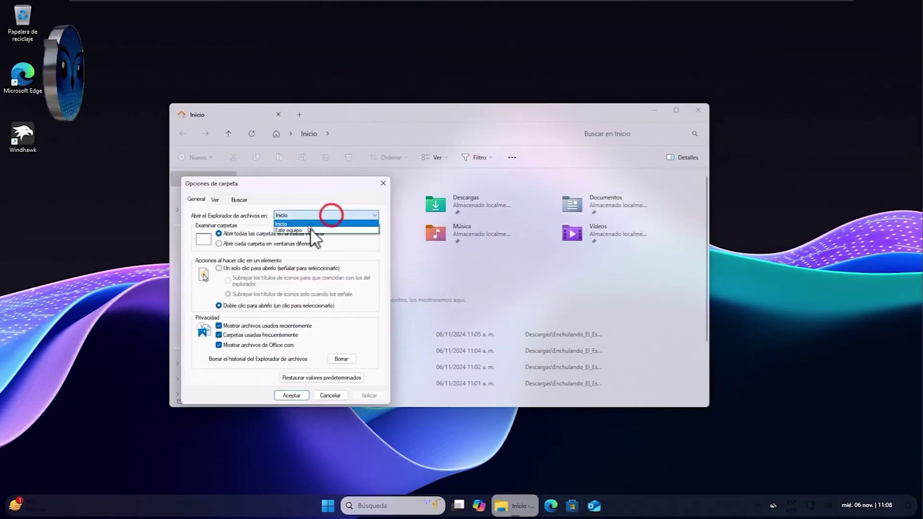
click(310, 230)
Step: Disable recently used files, frequently used folders and Office.com files, clear the Explorer history, apply the options and close File Explorer
click(239, 335)
click(243, 345)
click(370, 395)
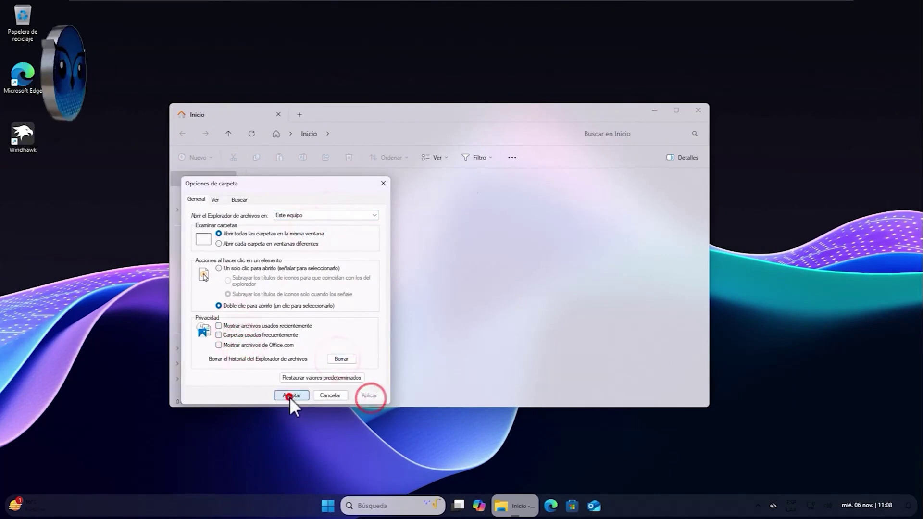
click(290, 396)
click(704, 111)
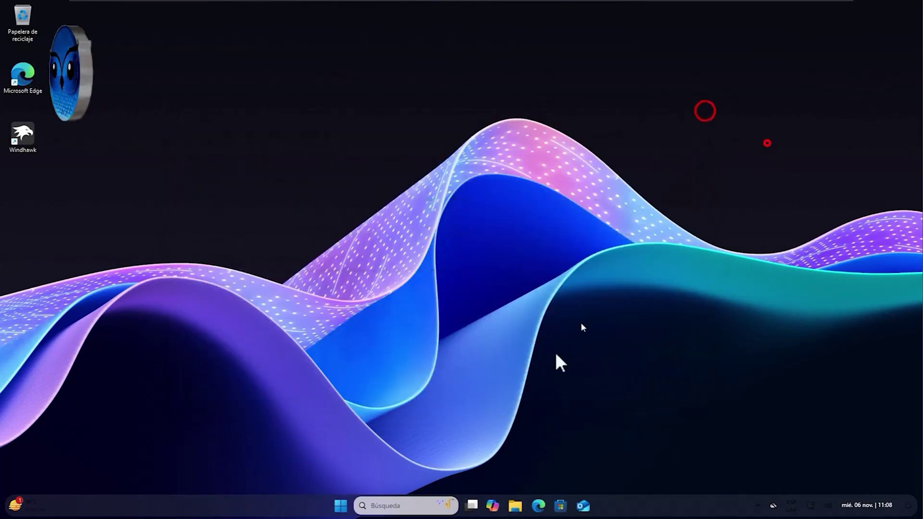
Step: Open the Start menu and look through its Todos app list
click(342, 505)
scroll(562, 302, down, 4)
scroll(569, 300, up, 2)
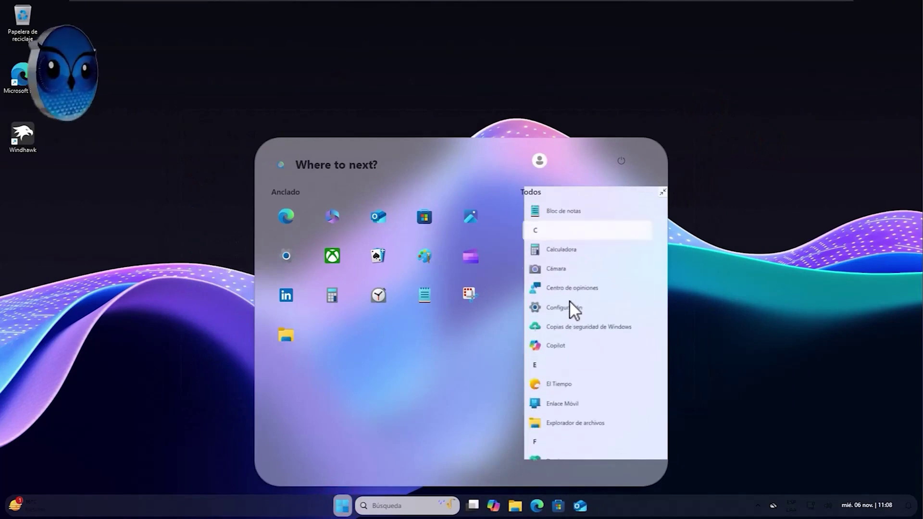
scroll(563, 298, down, 4)
scroll(561, 303, up, 1)
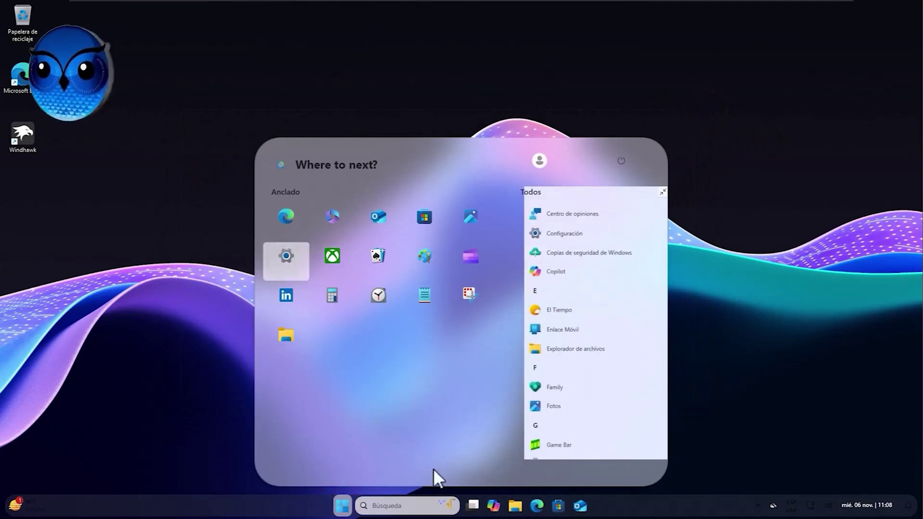
Step: Reopen File Explorer to check its opening page, view the notification center with its calendar, and close the Explorer window
click(514, 506)
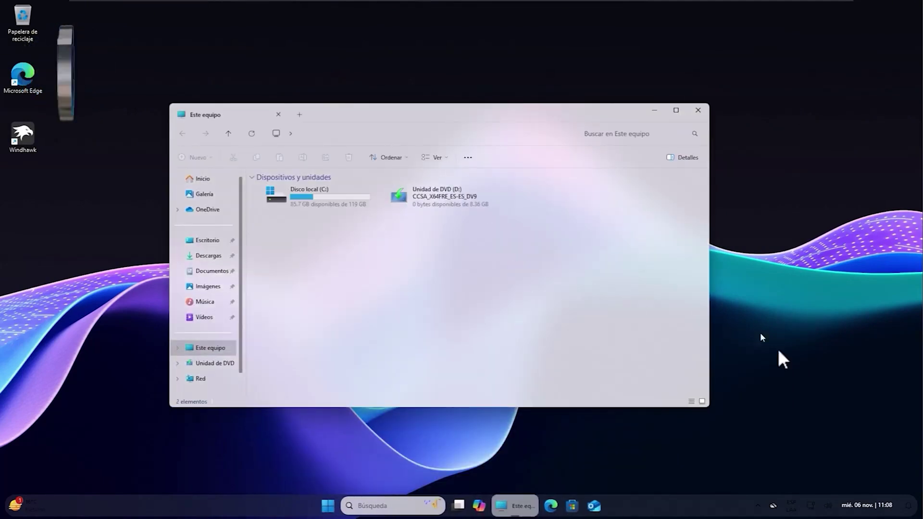
click(886, 507)
click(883, 506)
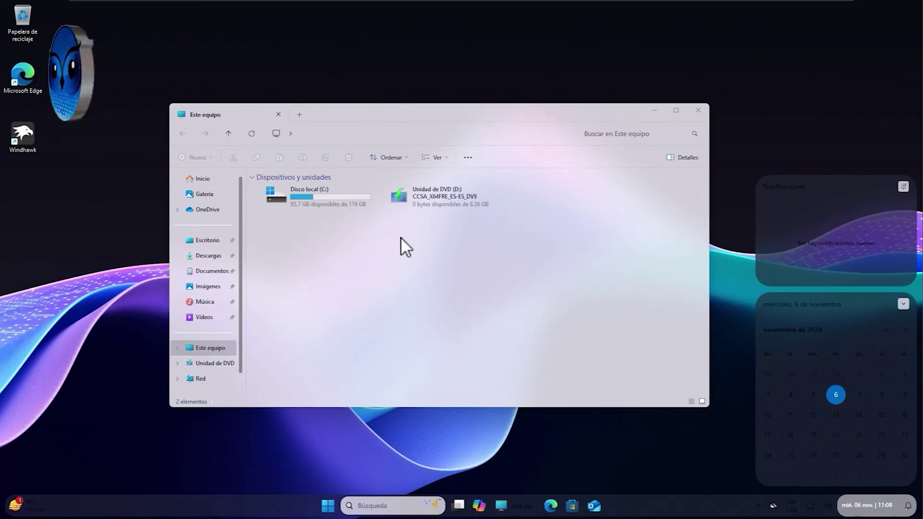
click(702, 111)
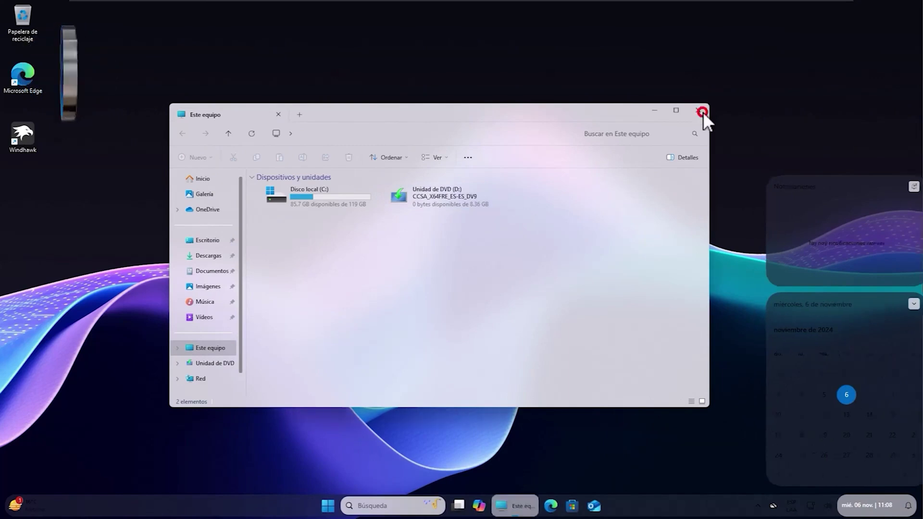
Step: In the Start menu settings, turn off recently added apps, recommended files, recommendations for tips, and account-related notifications
click(342, 506)
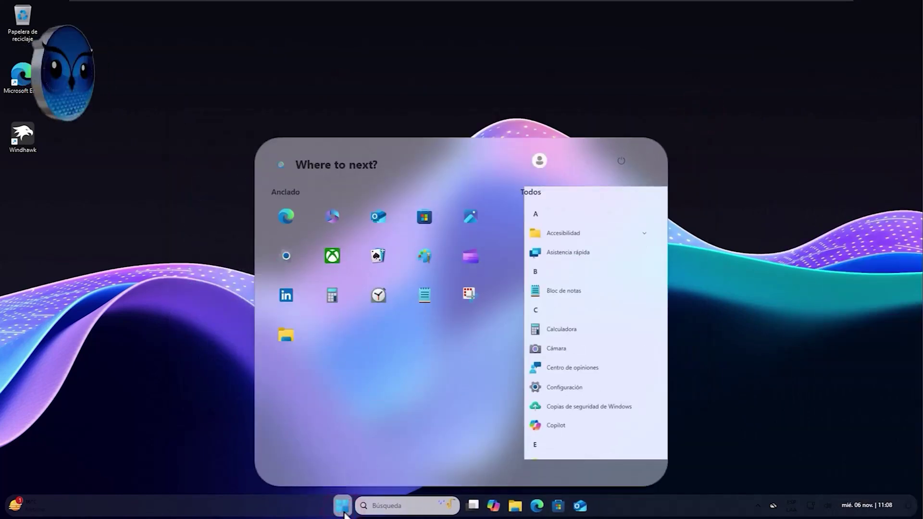
click(421, 481)
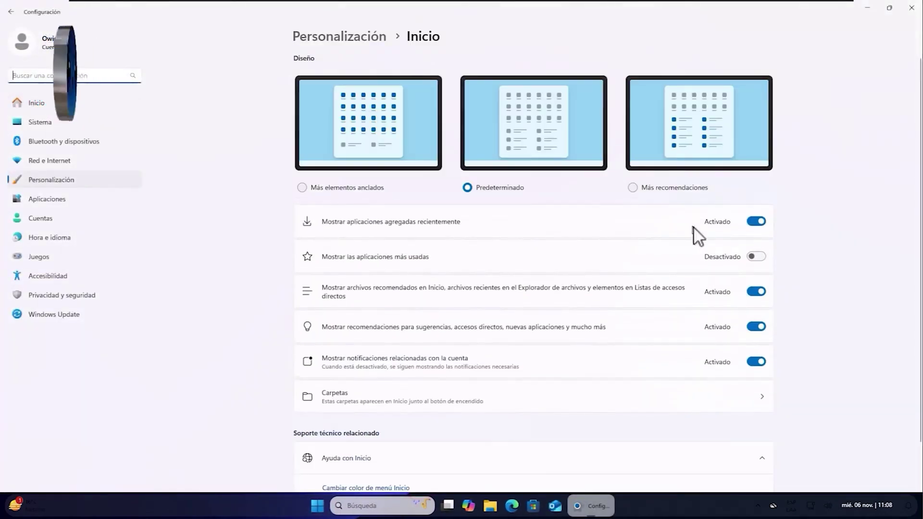
click(756, 222)
click(756, 291)
click(756, 327)
click(757, 360)
Step: Enable Configuración, Explorador de archivos, Documentos, Red and Carpeta personal as folders beside the Start menu's power button
click(502, 393)
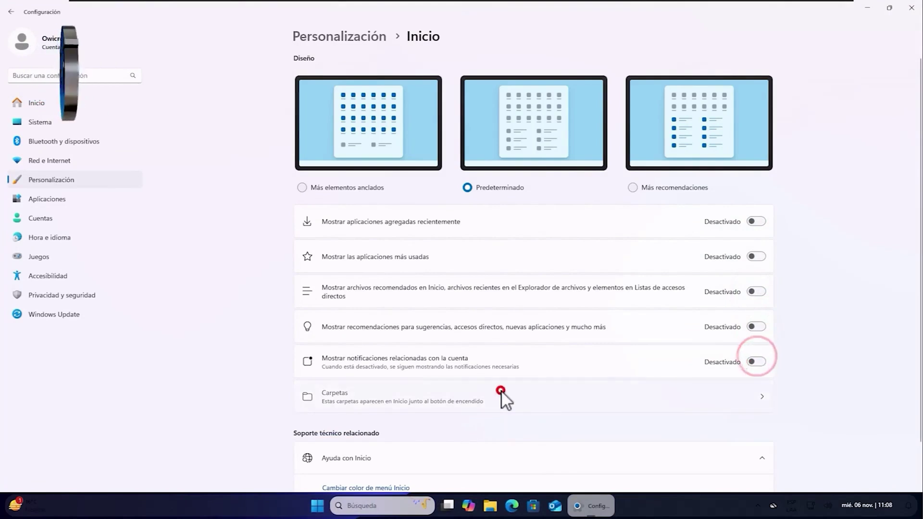
click(756, 95)
click(755, 130)
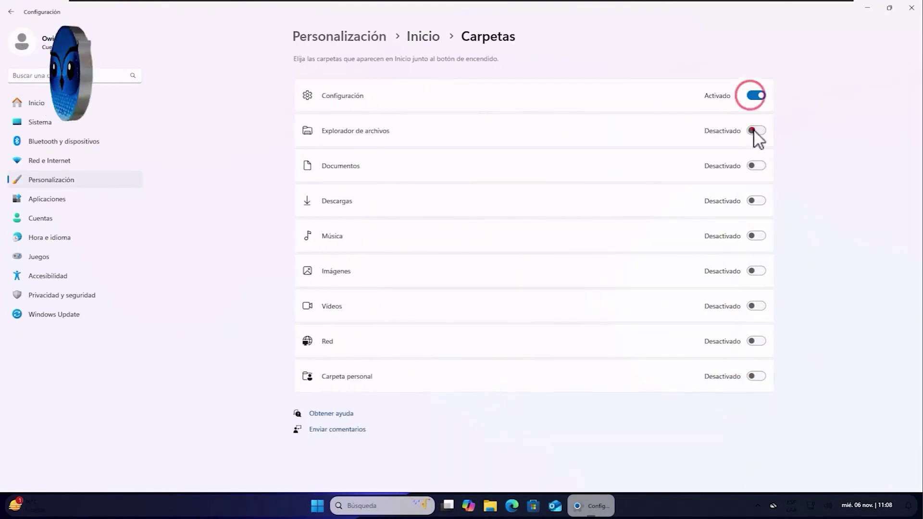
click(754, 165)
click(756, 376)
click(756, 341)
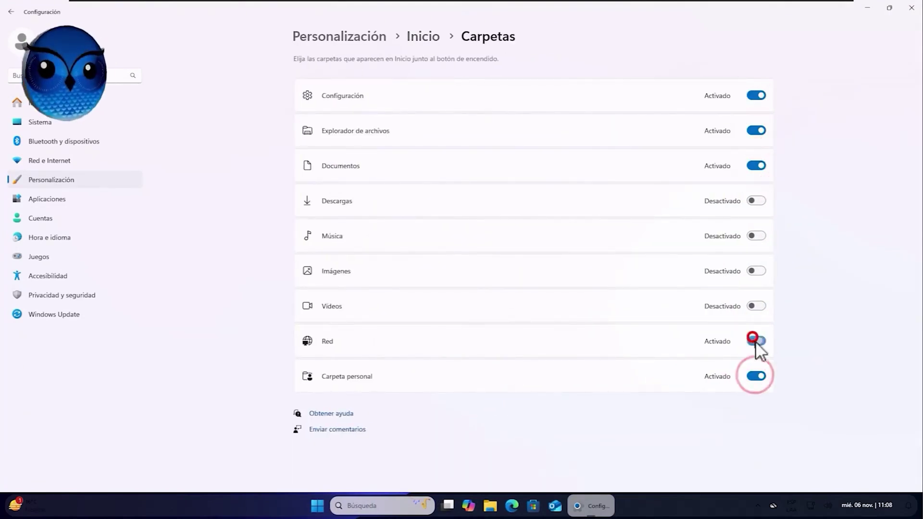
Step: Set the Windows color mode to Oscuro in the personalization settings and close Settings
click(47, 179)
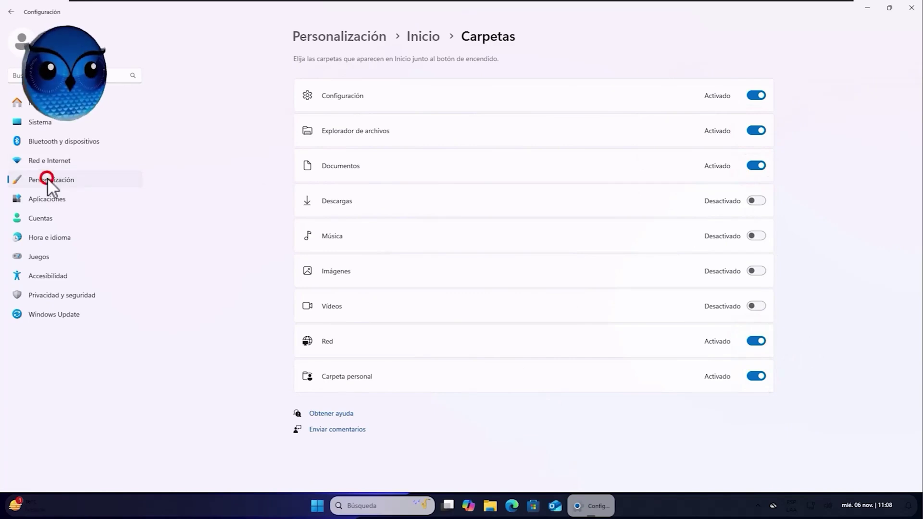
click(46, 162)
click(50, 179)
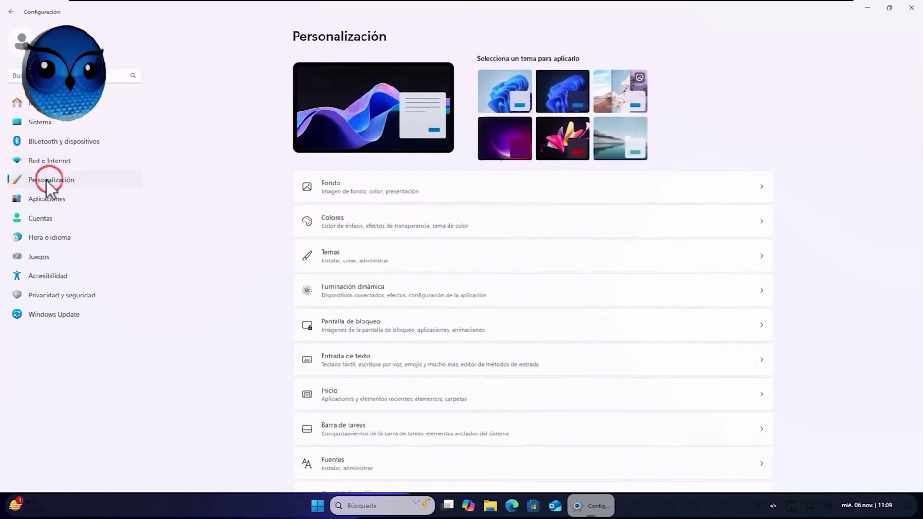
click(433, 222)
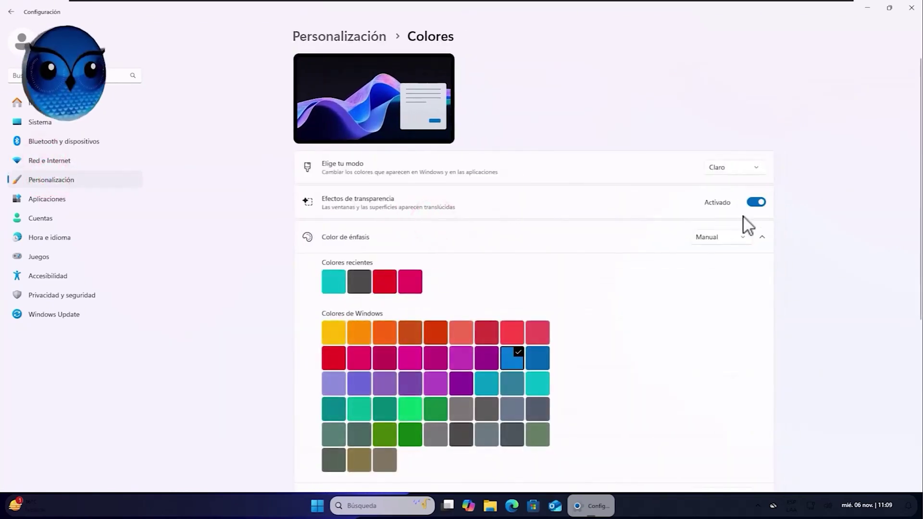
click(735, 168)
click(722, 182)
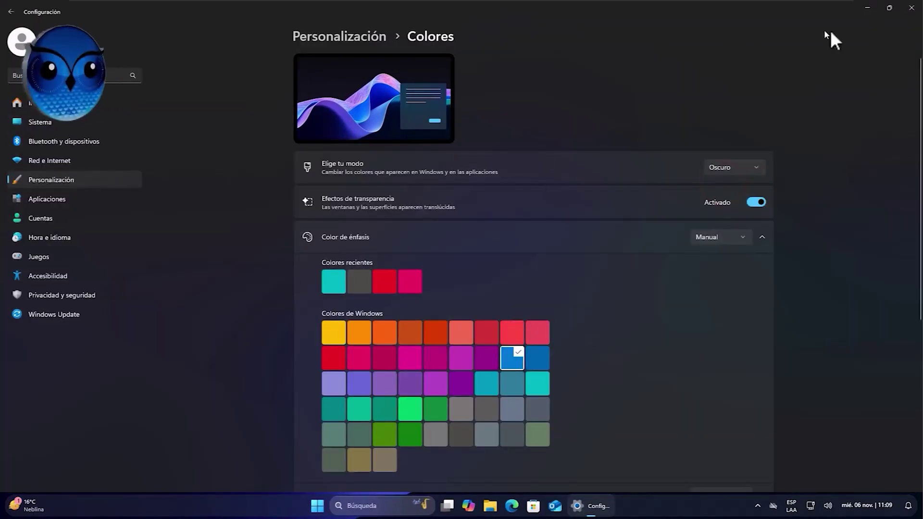
click(911, 8)
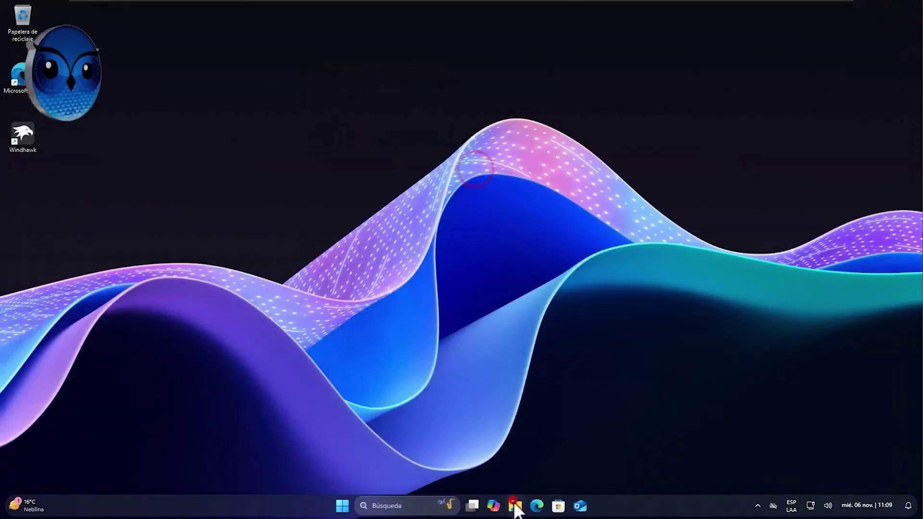
Step: Open File Explorer, move its window over the wallpaper to check the dark blur effect, and view the search panel
click(501, 505)
drag(373, 229, 504, 278)
mouse_move(512, 113)
mouse_down()
mouse_move(601, 134)
mouse_move(552, 102)
mouse_move(512, 104)
mouse_up()
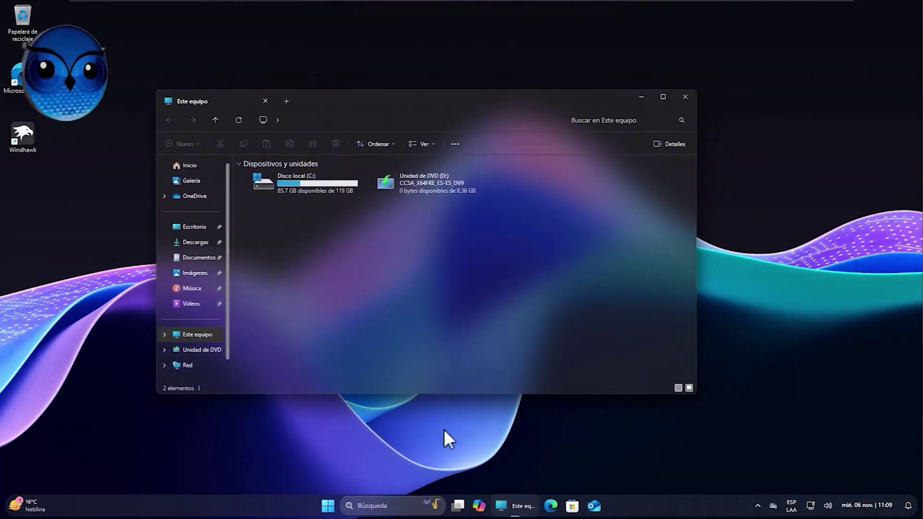
click(384, 505)
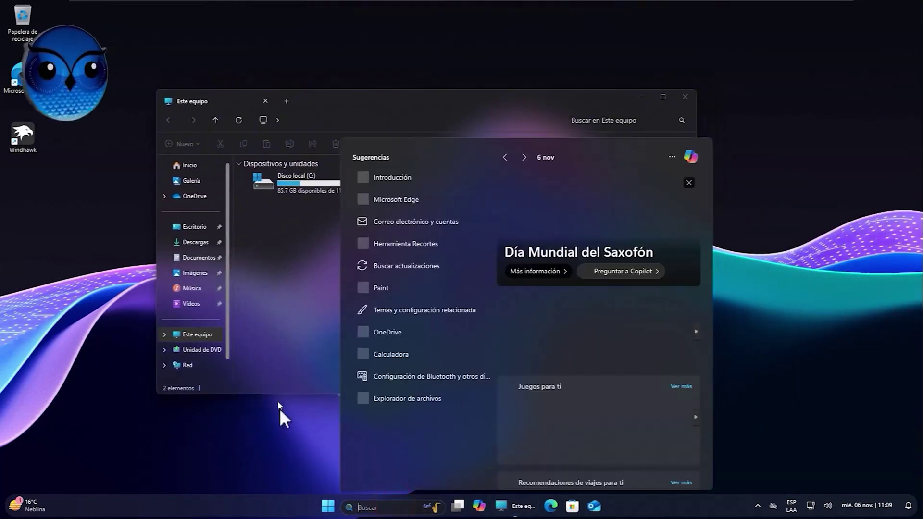
Step: Check the dark Start menu with its Todos app list and the notification center with its calendar, and dismiss them
click(327, 509)
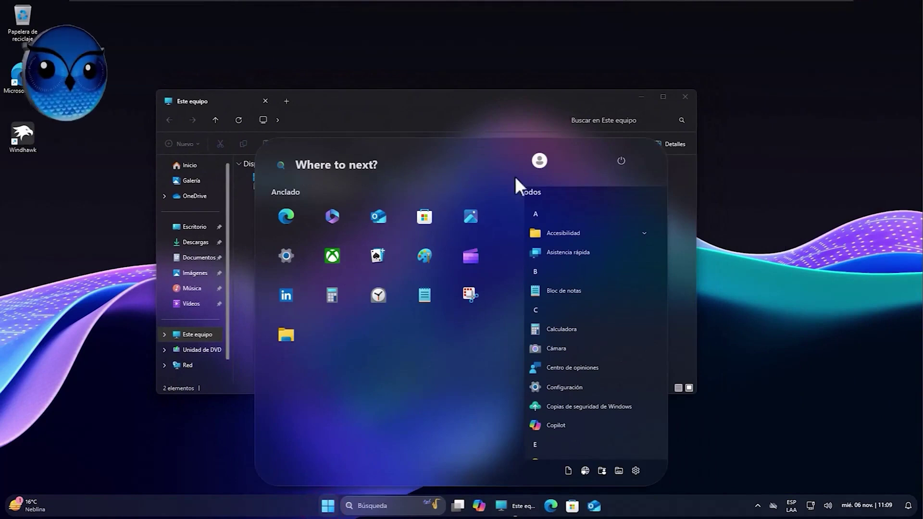
scroll(609, 279, down, 5)
scroll(609, 279, down, 3)
scroll(604, 297, up, 10)
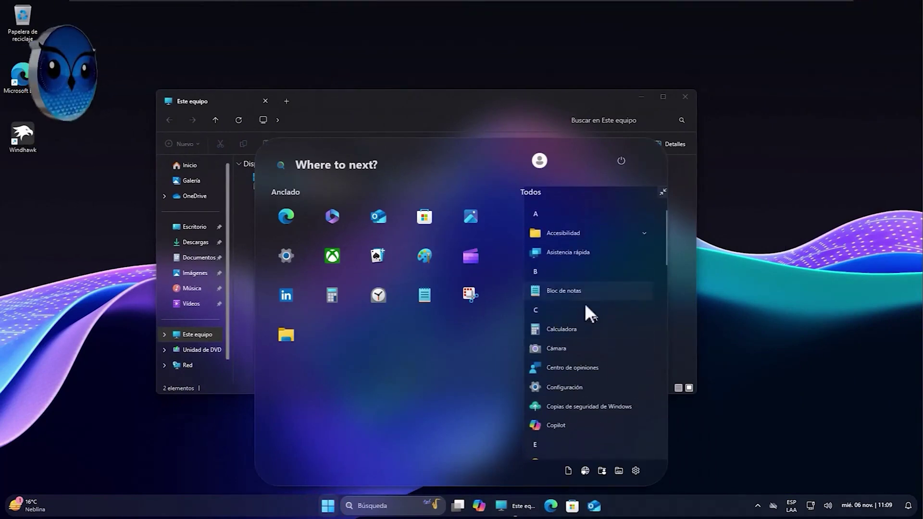
click(866, 505)
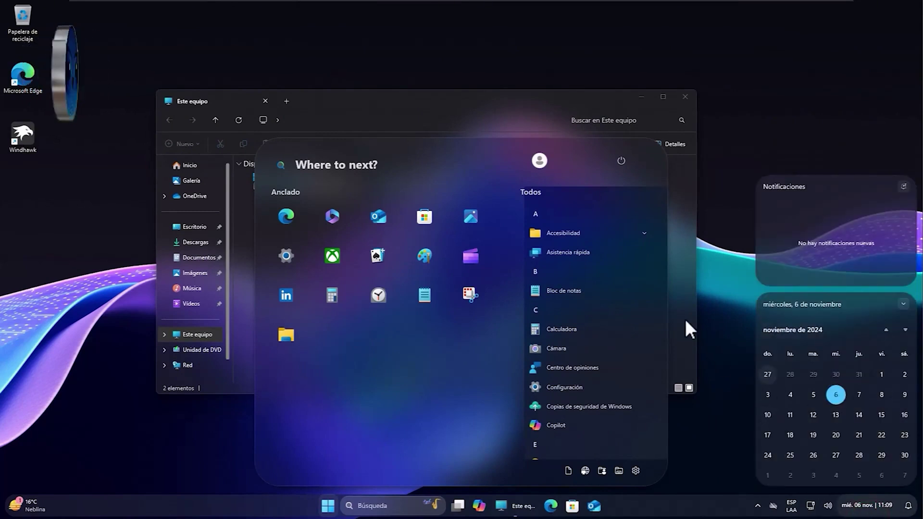
click(236, 389)
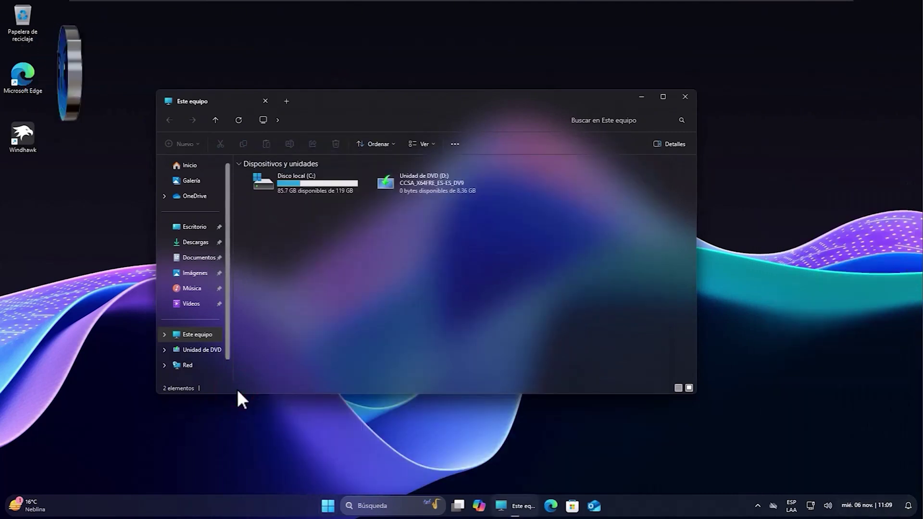